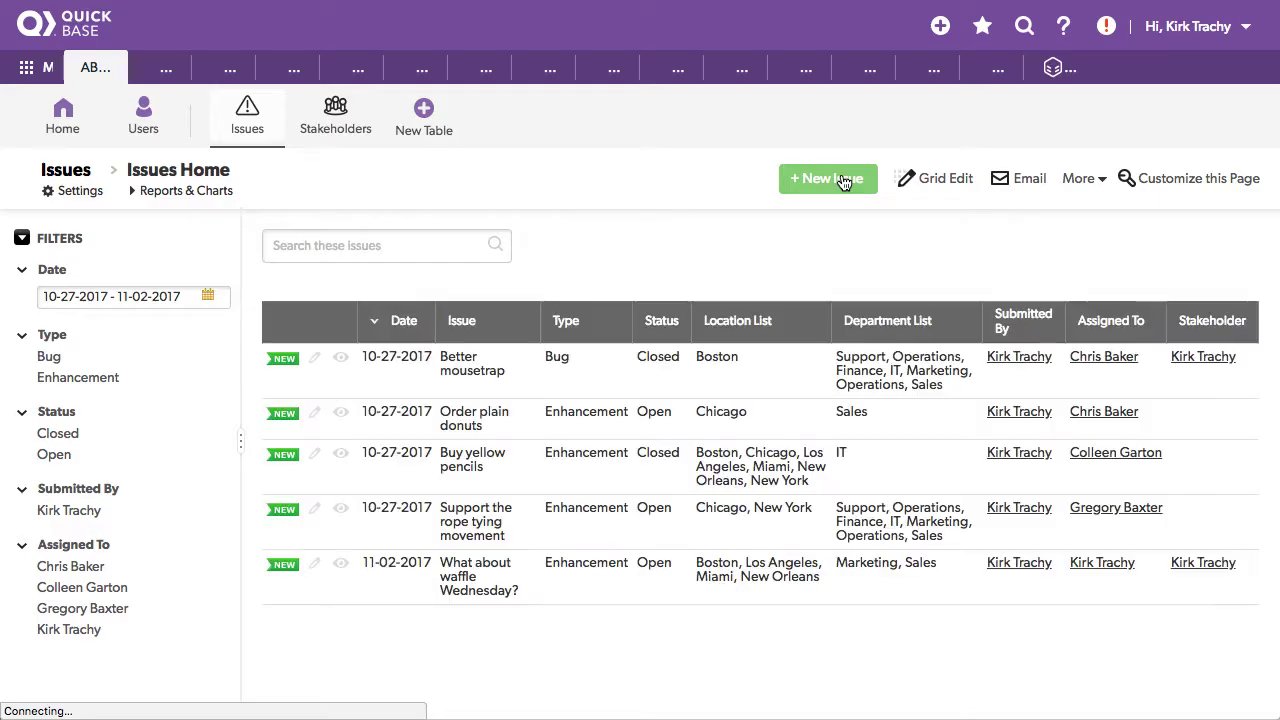
Start a new issue and mark All Locations and All Departments as affected
click(840, 180)
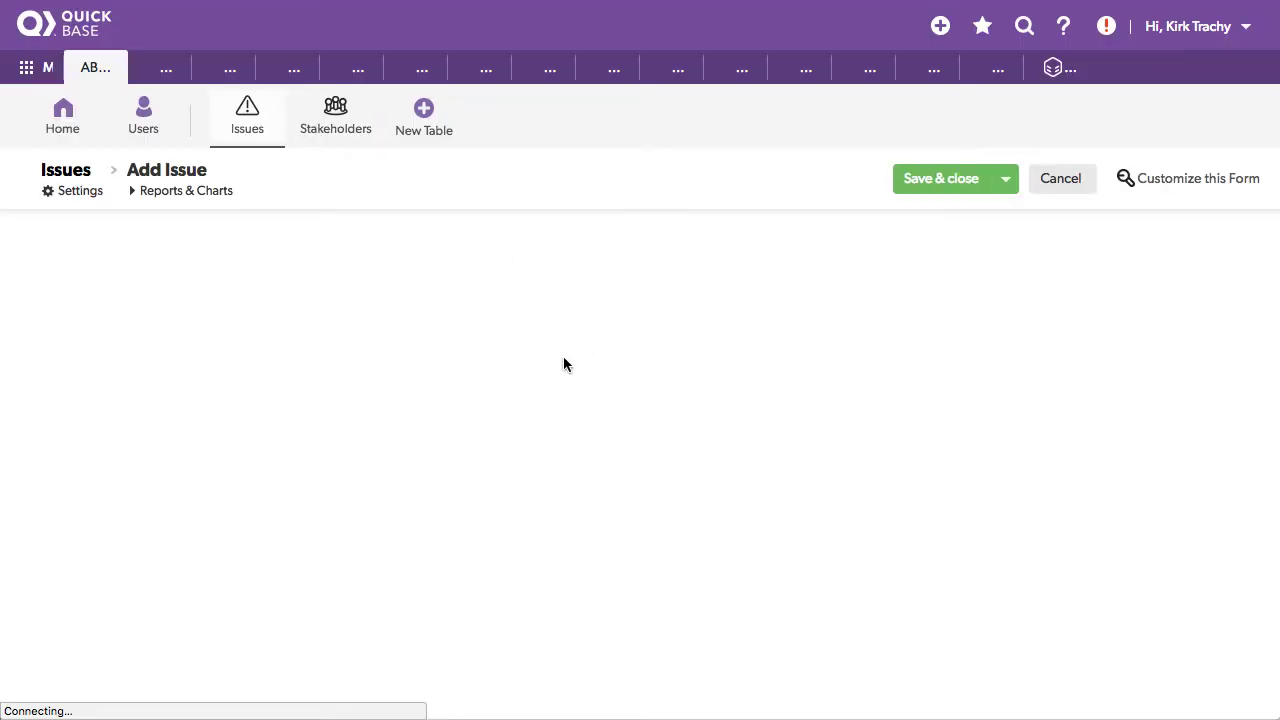
scroll(564, 358, down, 3)
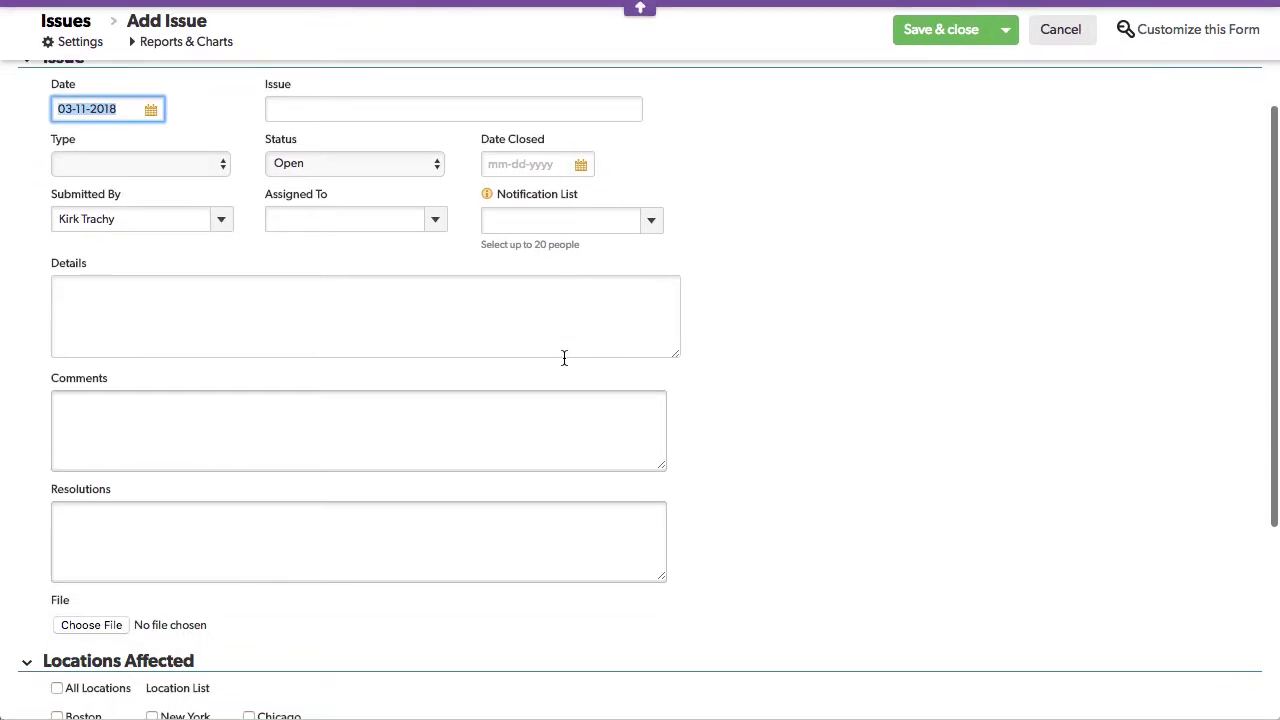
scroll(564, 358, down, 5)
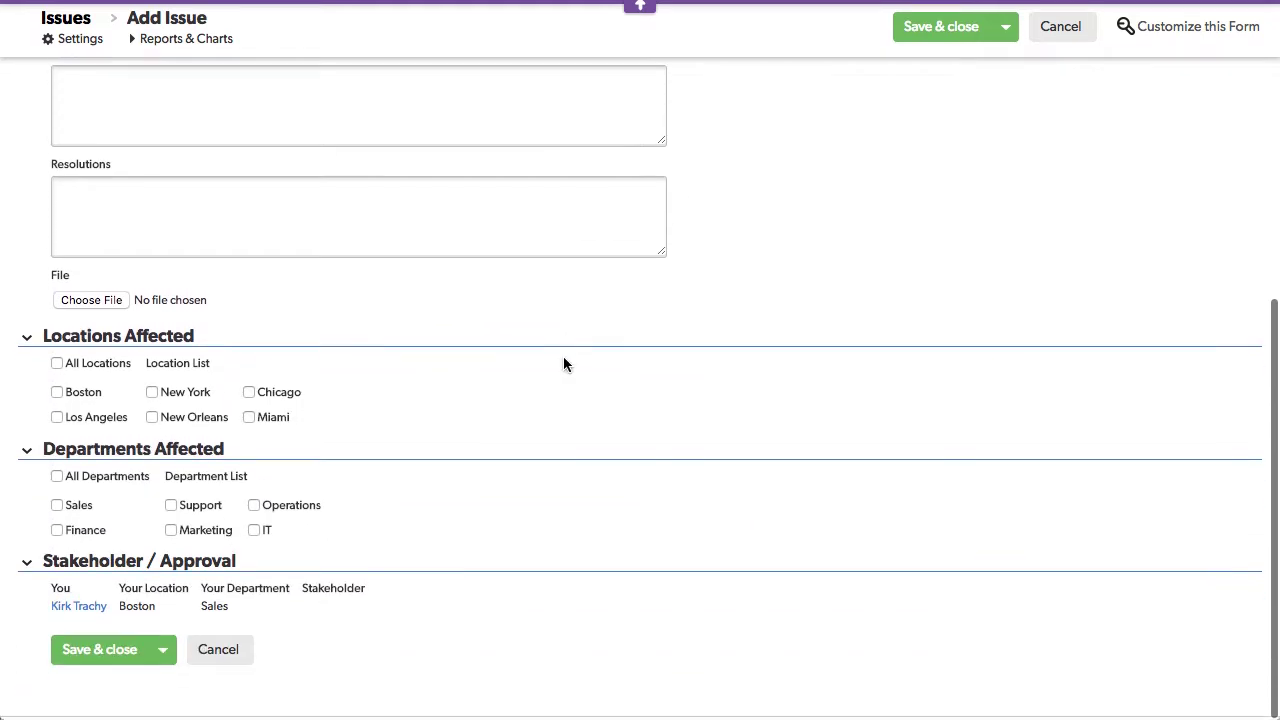
click(57, 366)
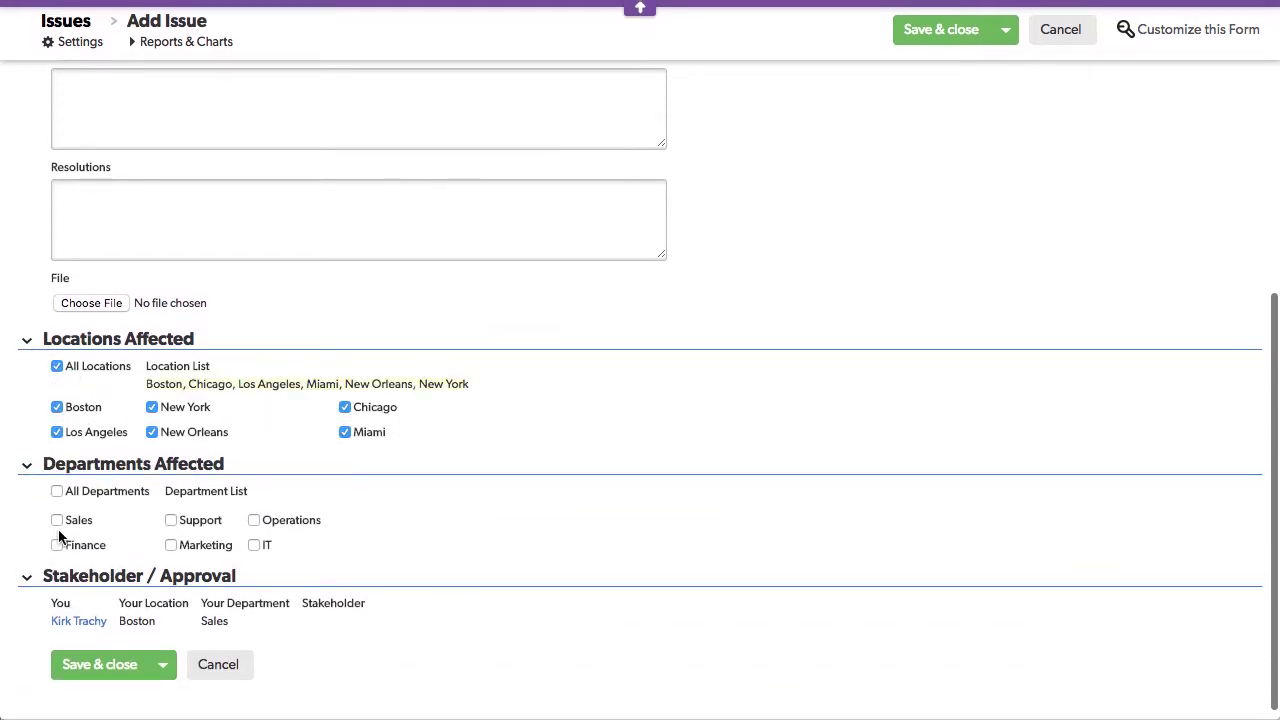
click(57, 491)
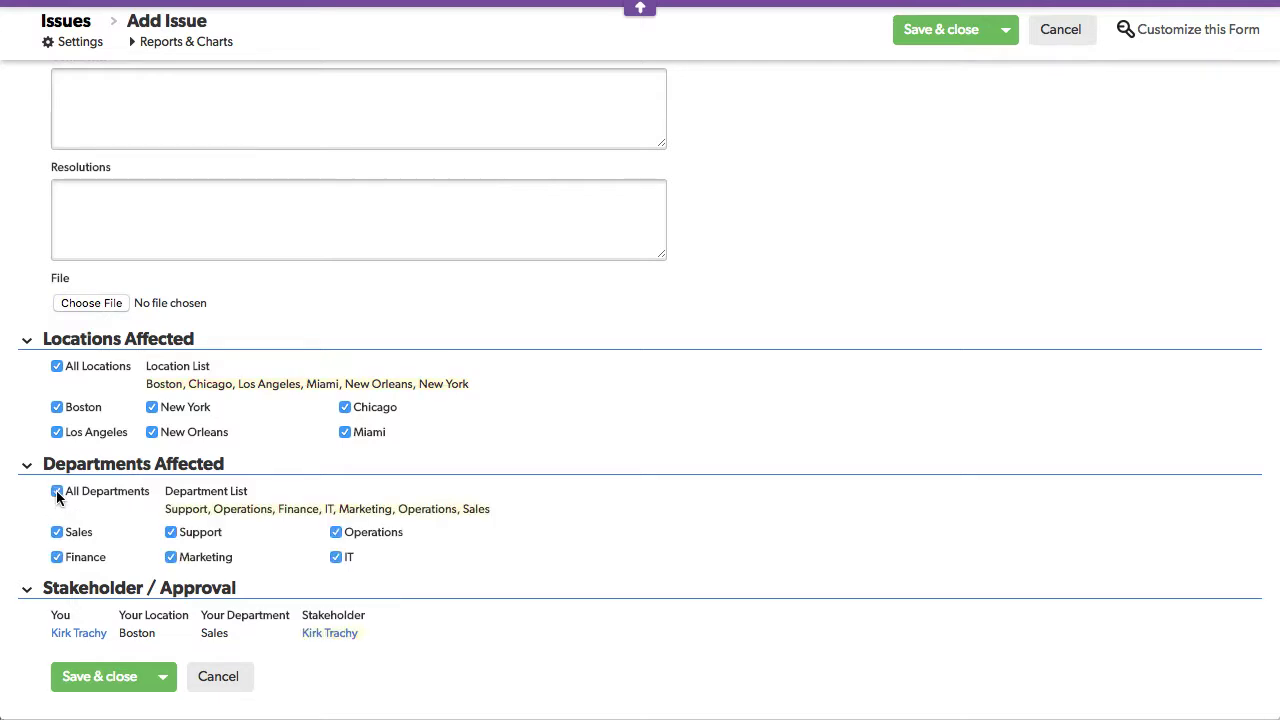
Narrow the affected departments to Finance only and remove Chicago and Miami from the affected locations
click(57, 491)
click(57, 532)
click(170, 532)
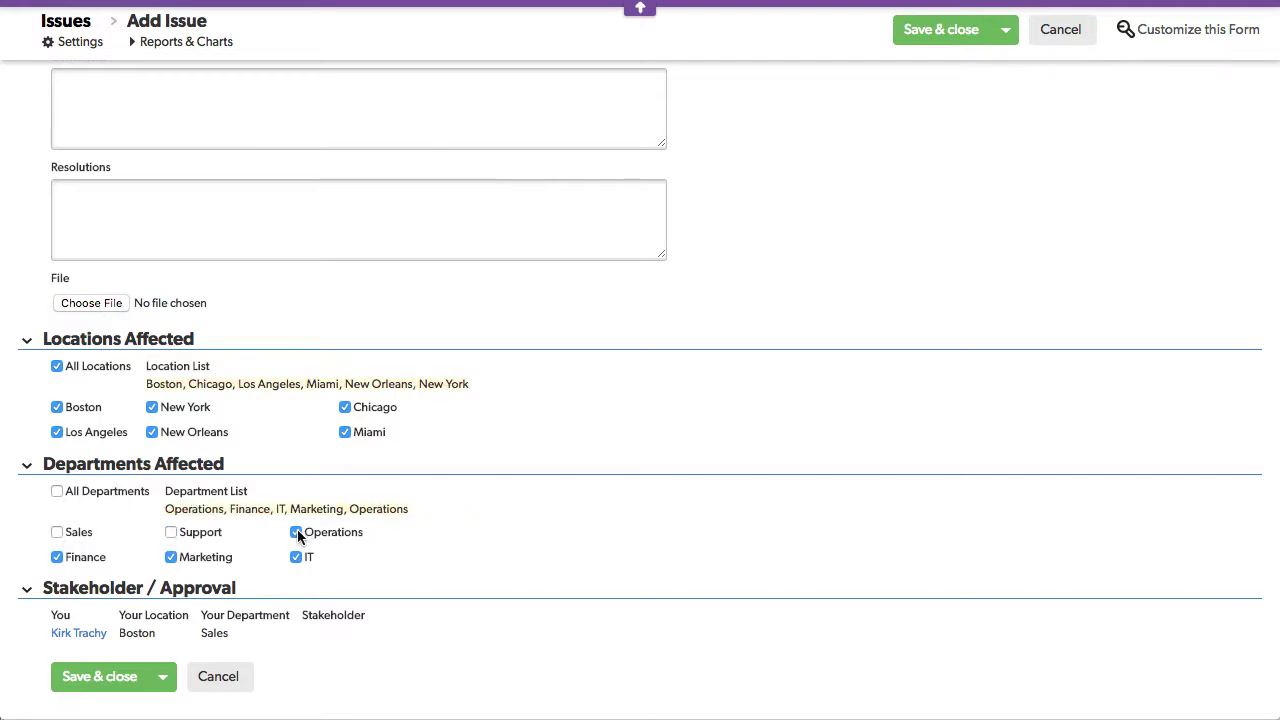
click(296, 532)
click(254, 557)
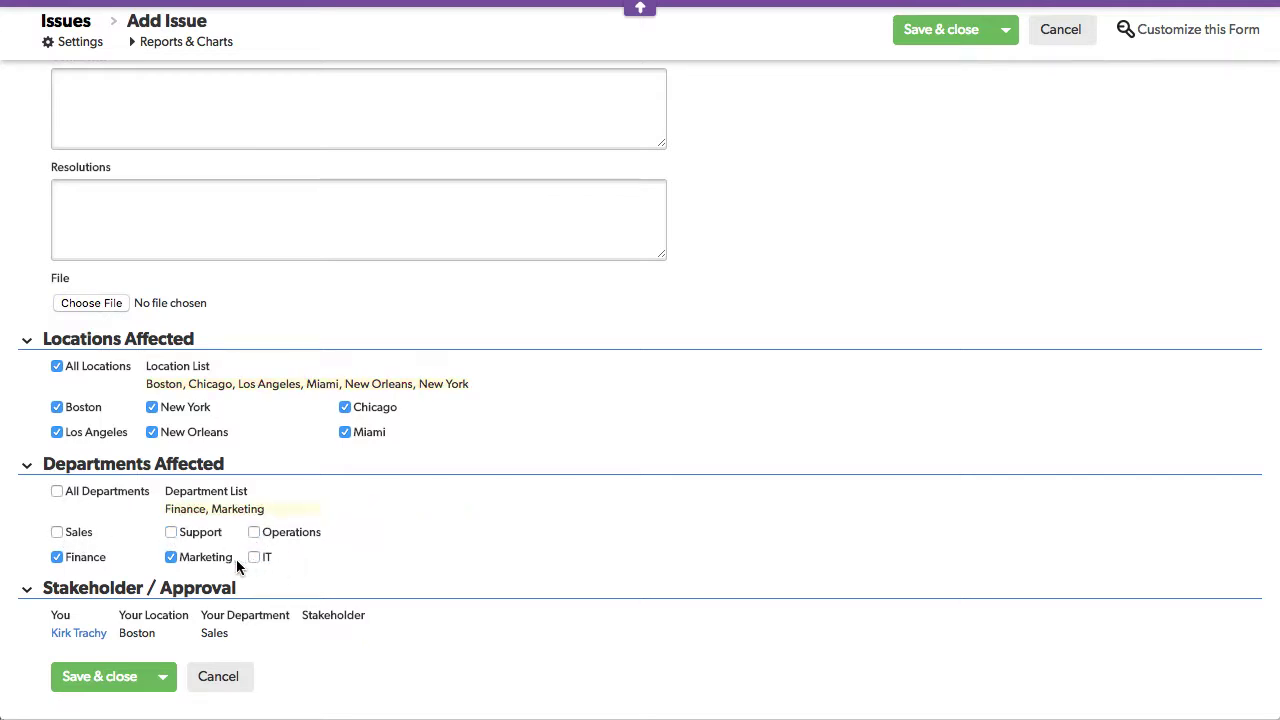
click(171, 557)
click(345, 407)
click(316, 433)
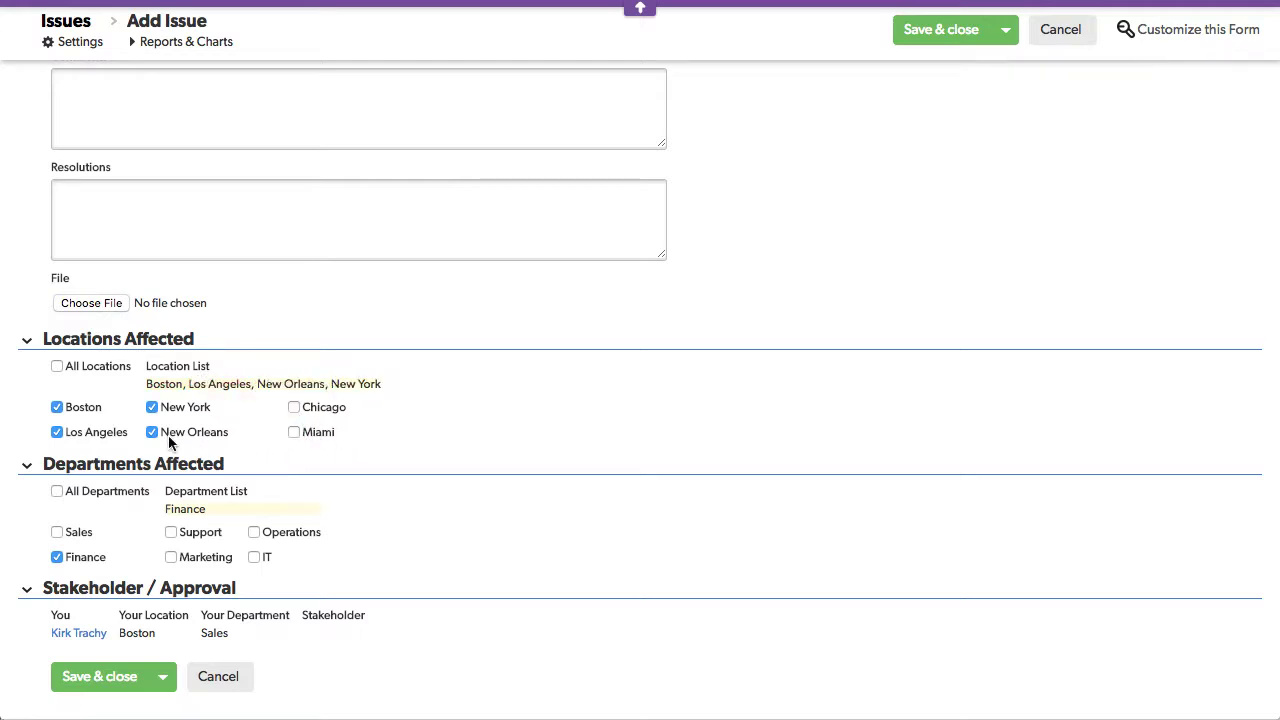
Examine the formula in the Location List field's properties, discarding the unsaved issue, and return to the issue form
right_click(190, 371)
click(285, 540)
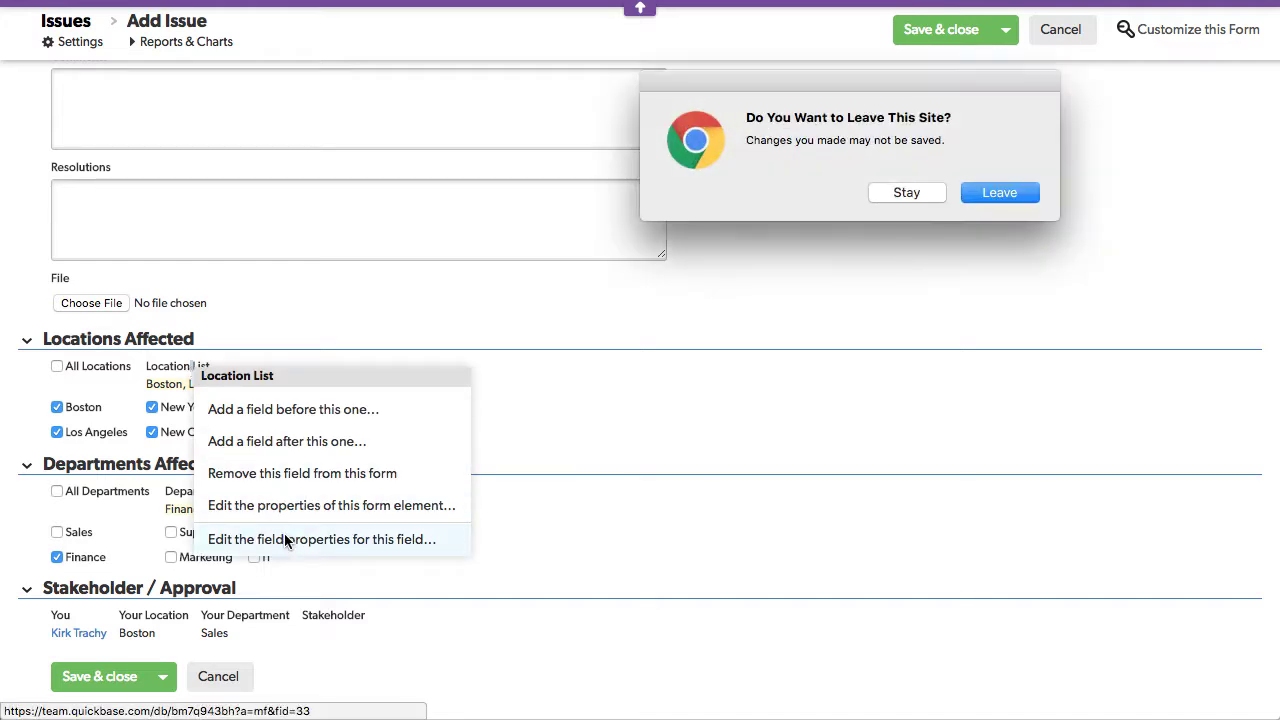
click(1000, 195)
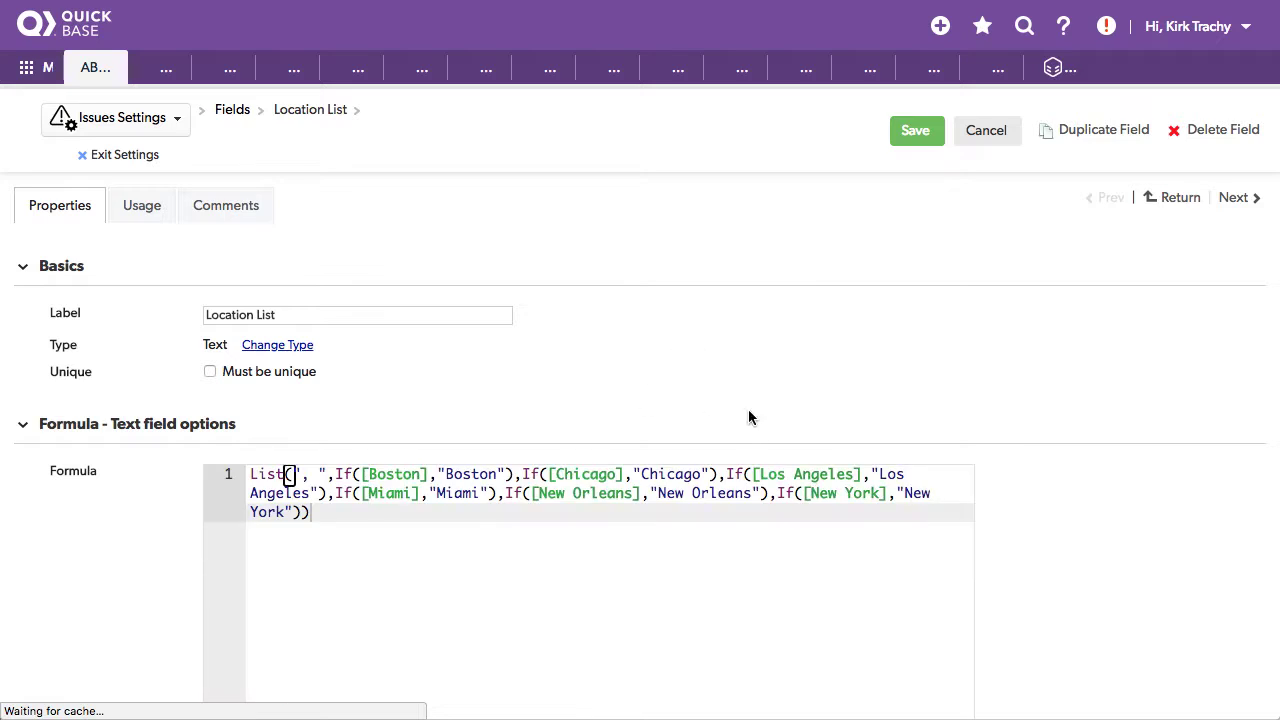
scroll(748, 417, down, 3)
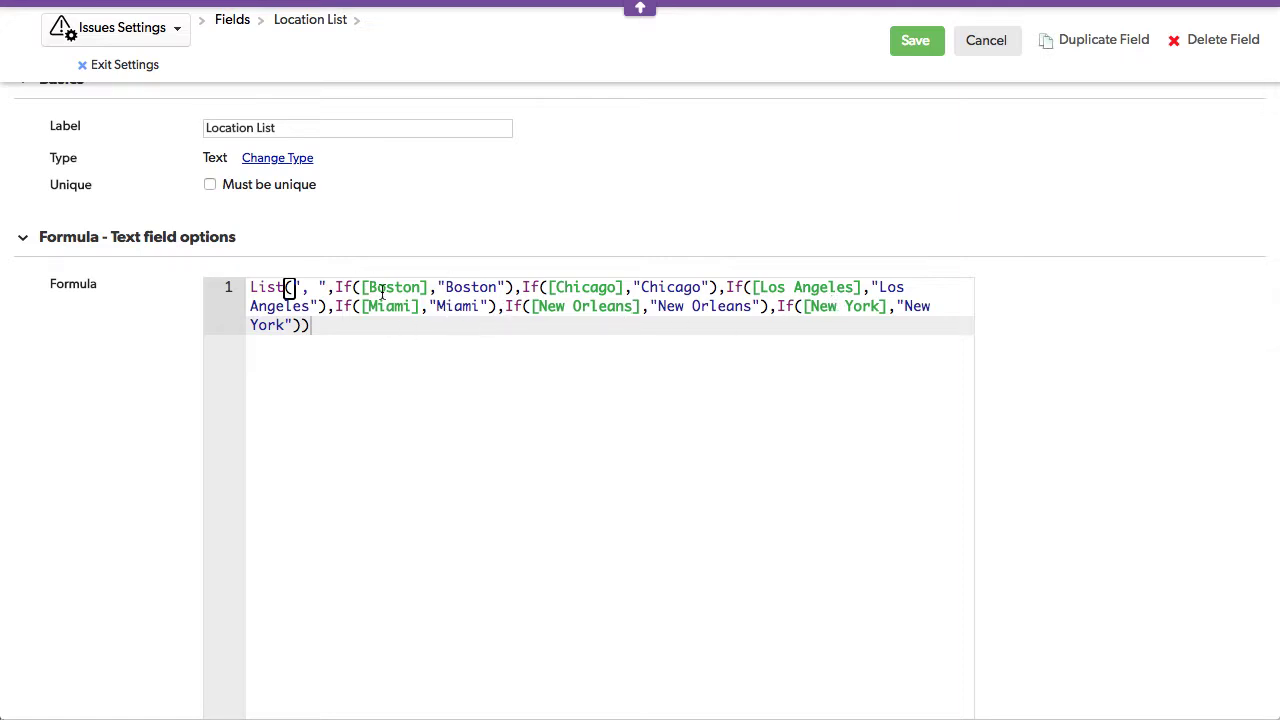
click(986, 40)
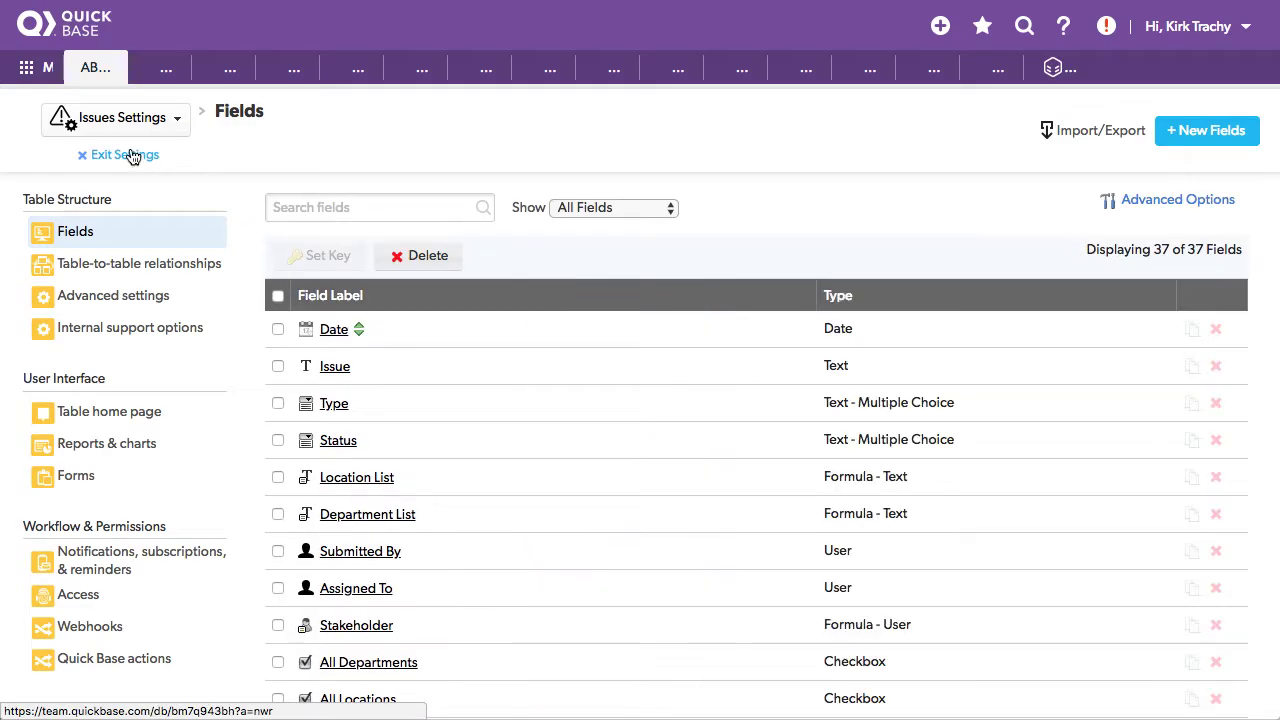
click(134, 156)
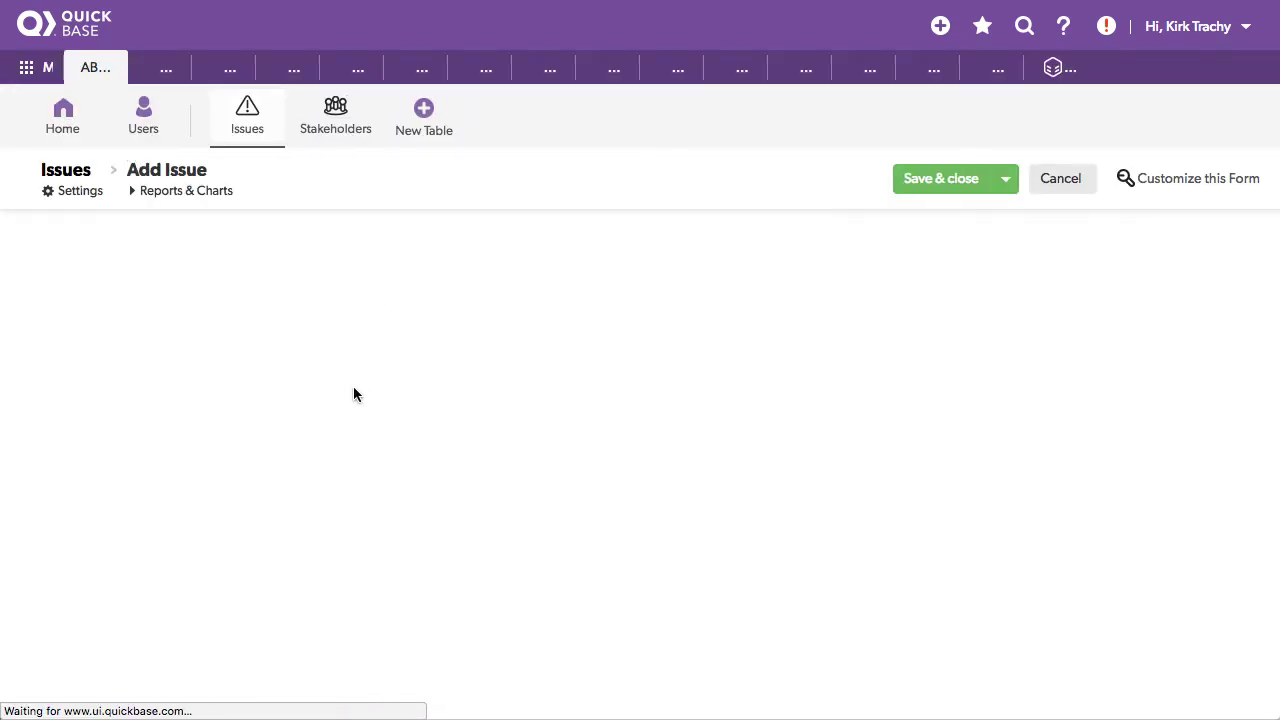
Mark All Locations and All Departments as affected in the blank issue form
scroll(354, 390, down, 5)
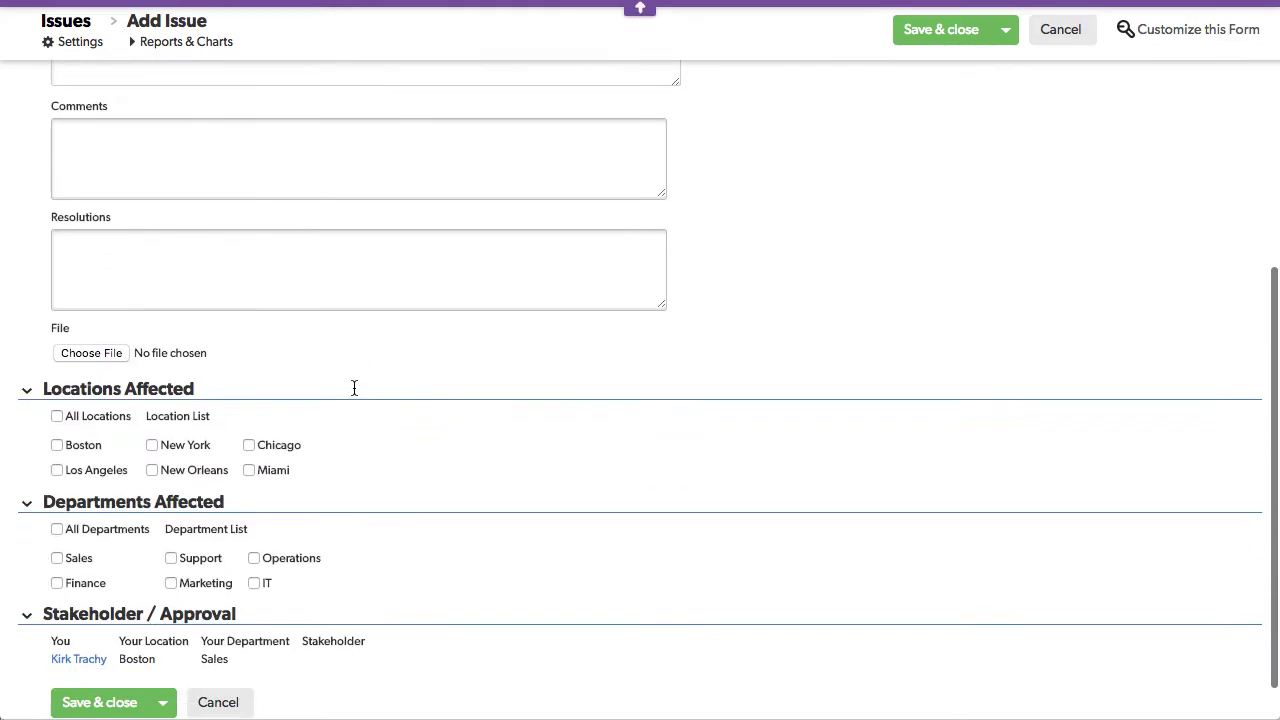
scroll(356, 390, down, 1)
click(56, 367)
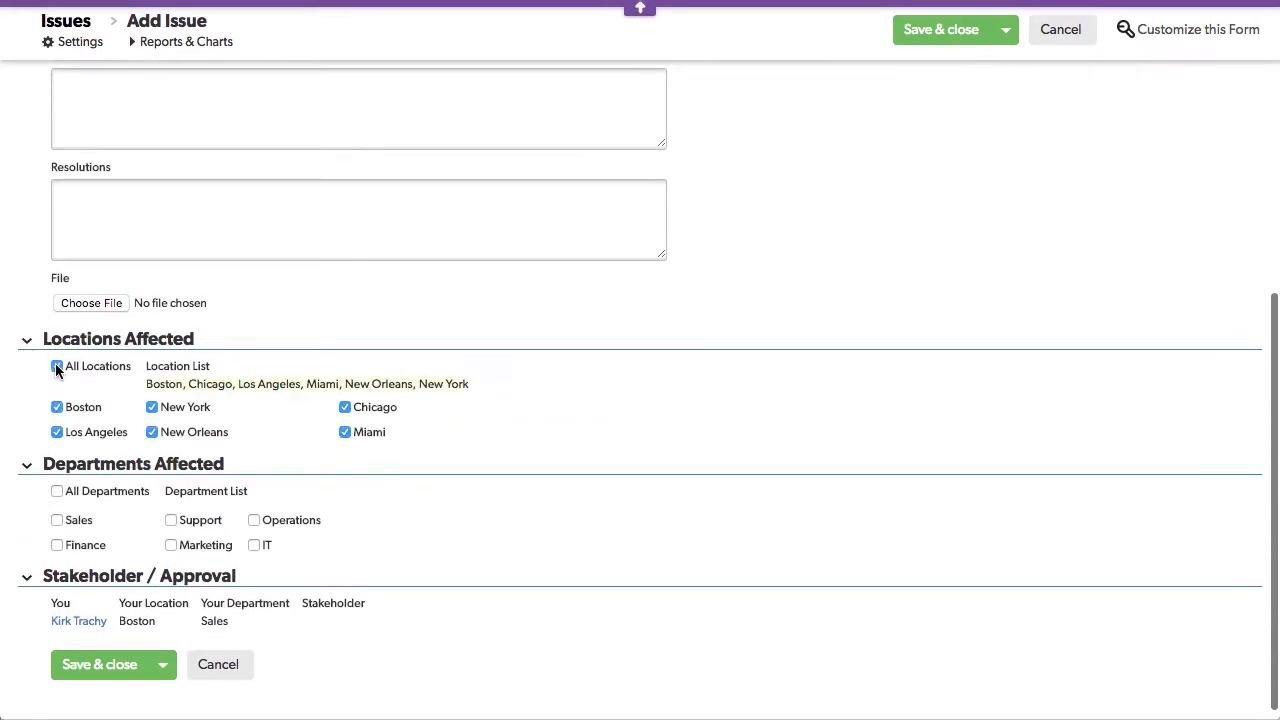
click(56, 492)
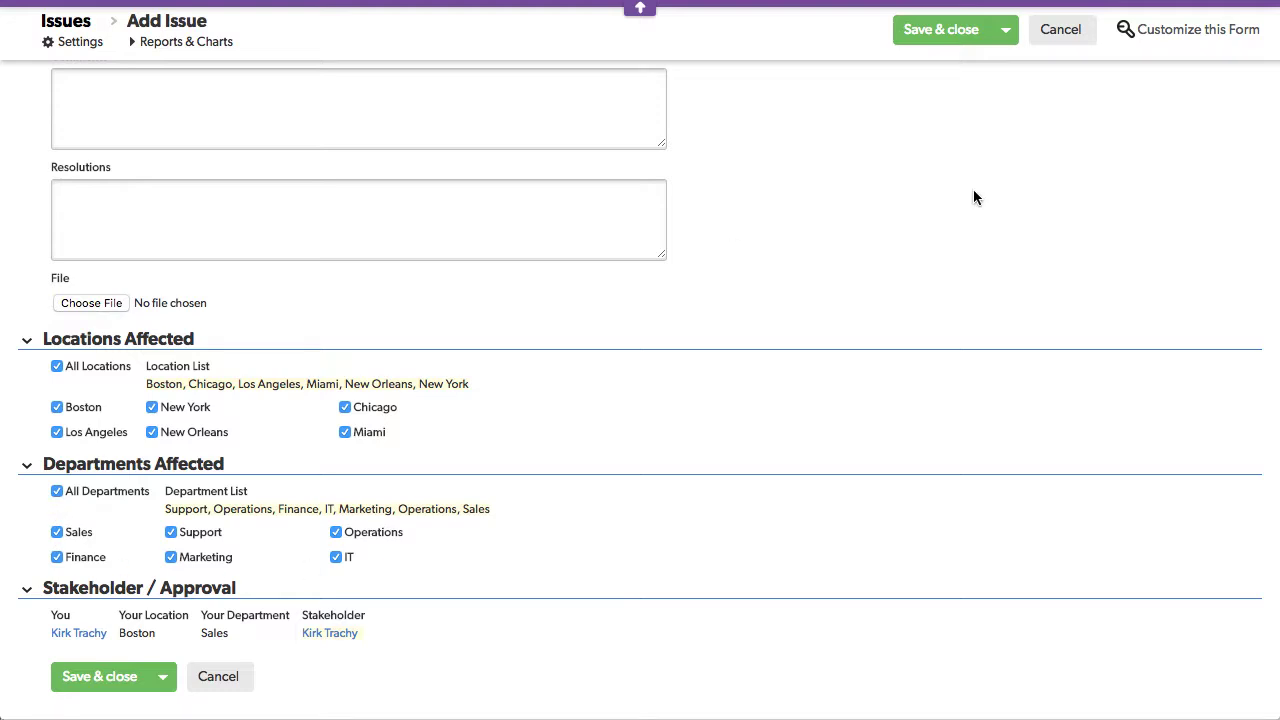
Leave the unsaved issue to customize its form and examine the conditions and actions of the All Locations dynamic form rule
click(1190, 32)
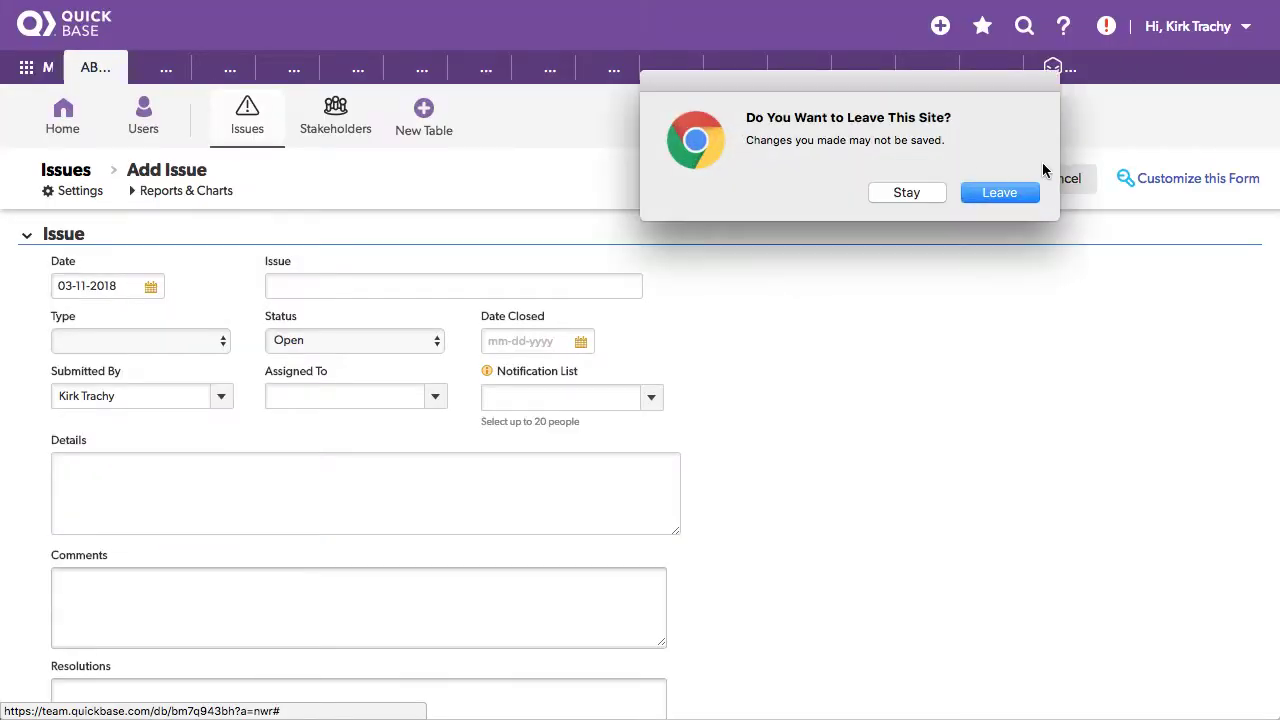
click(1000, 192)
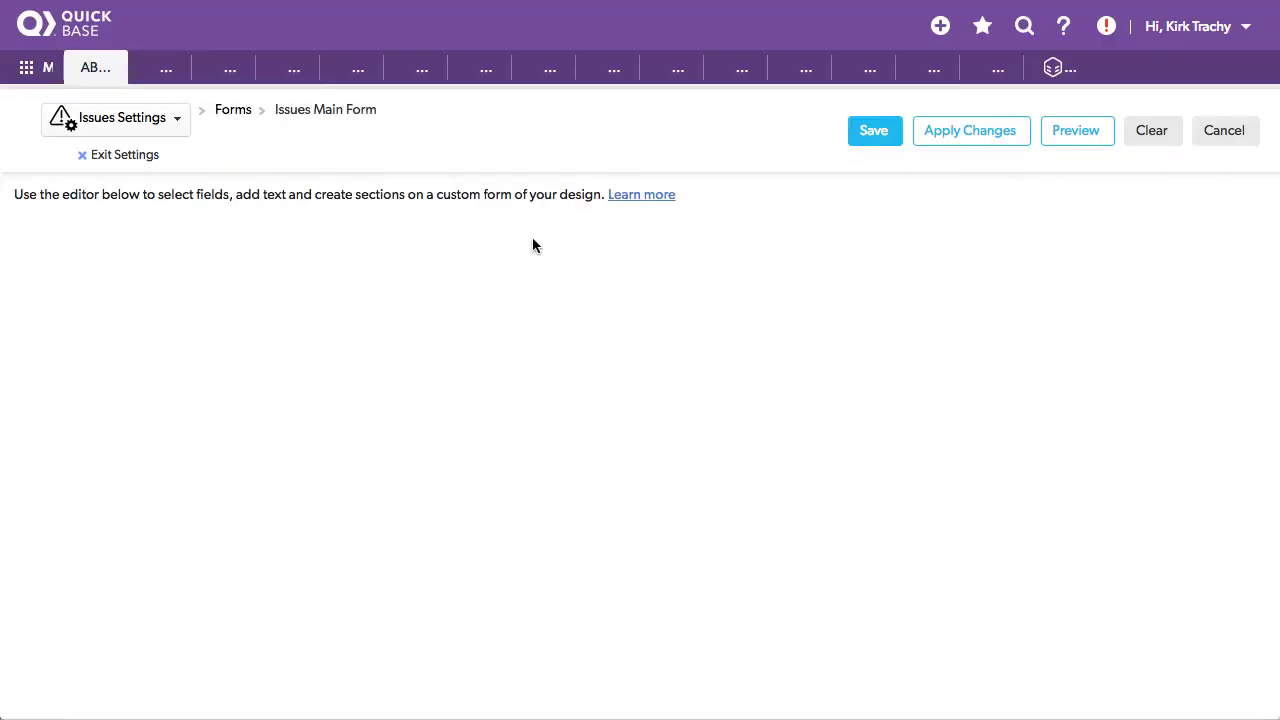
click(262, 236)
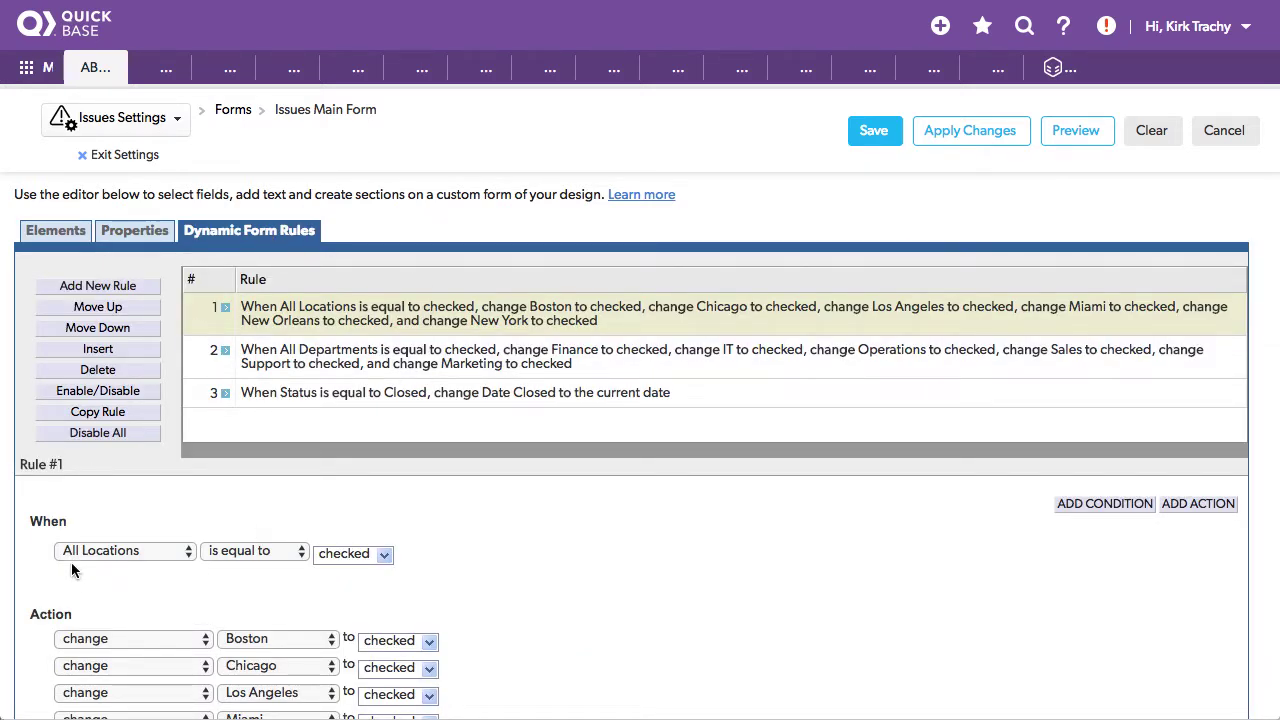
scroll(586, 486, down, 5)
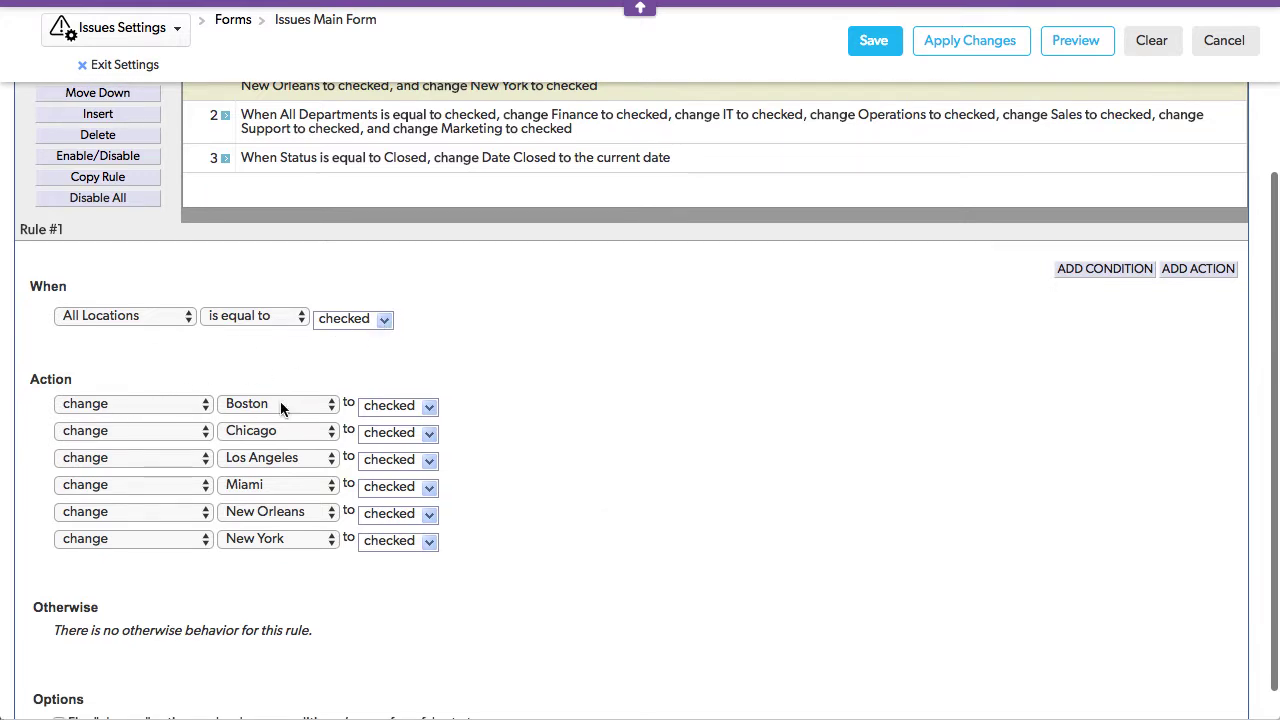
scroll(603, 413, down, 1)
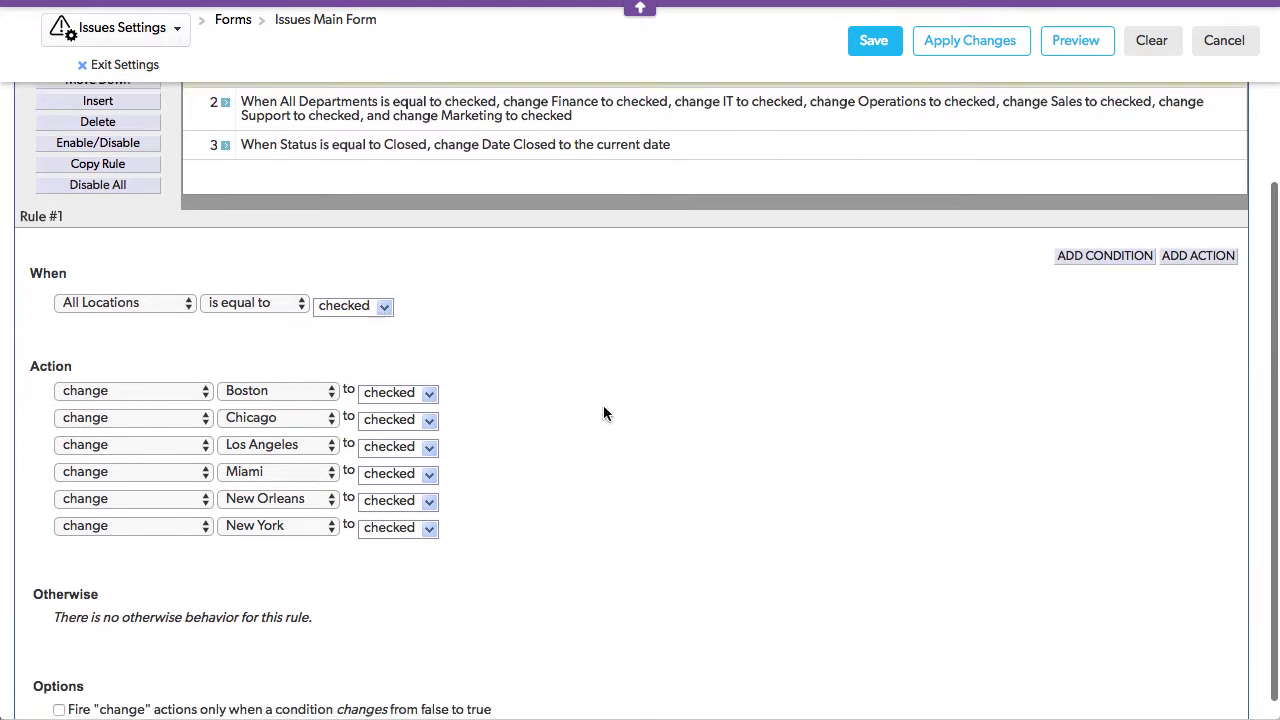
scroll(603, 413, down, 1)
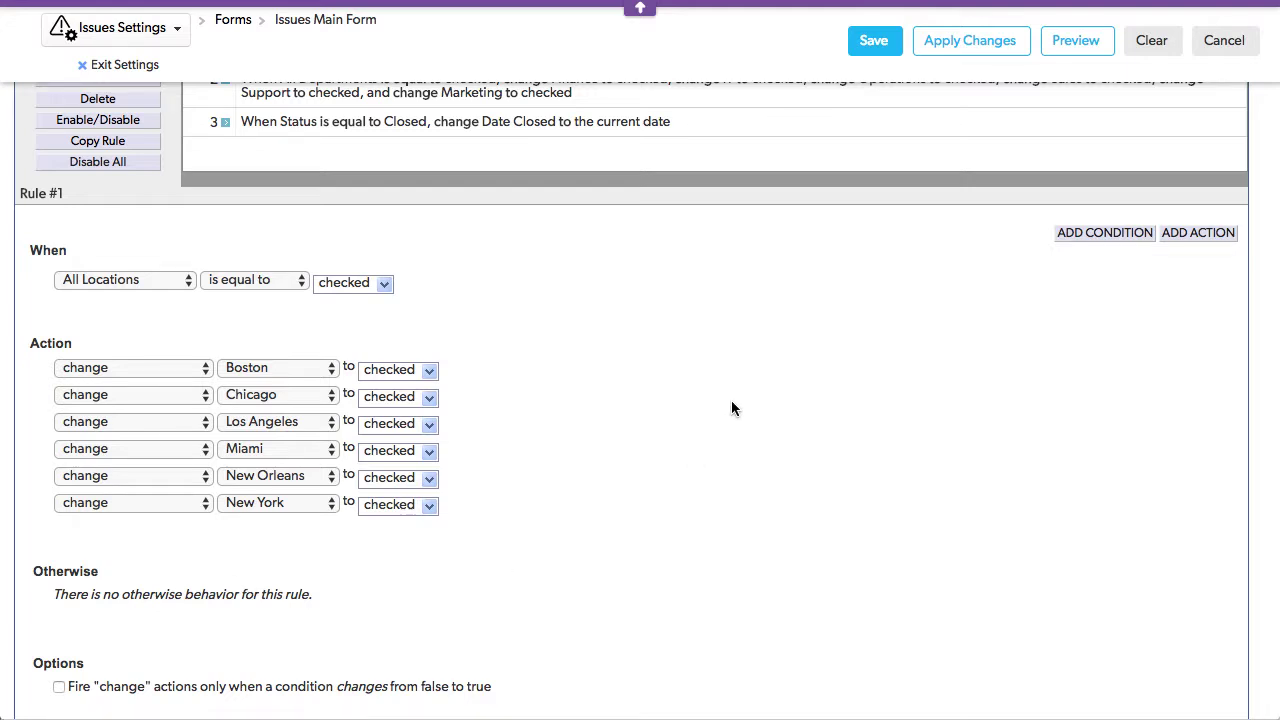
Examine the All Departments dynamic form rule and leave the form editor without saving
scroll(728, 405, up, 3)
click(229, 234)
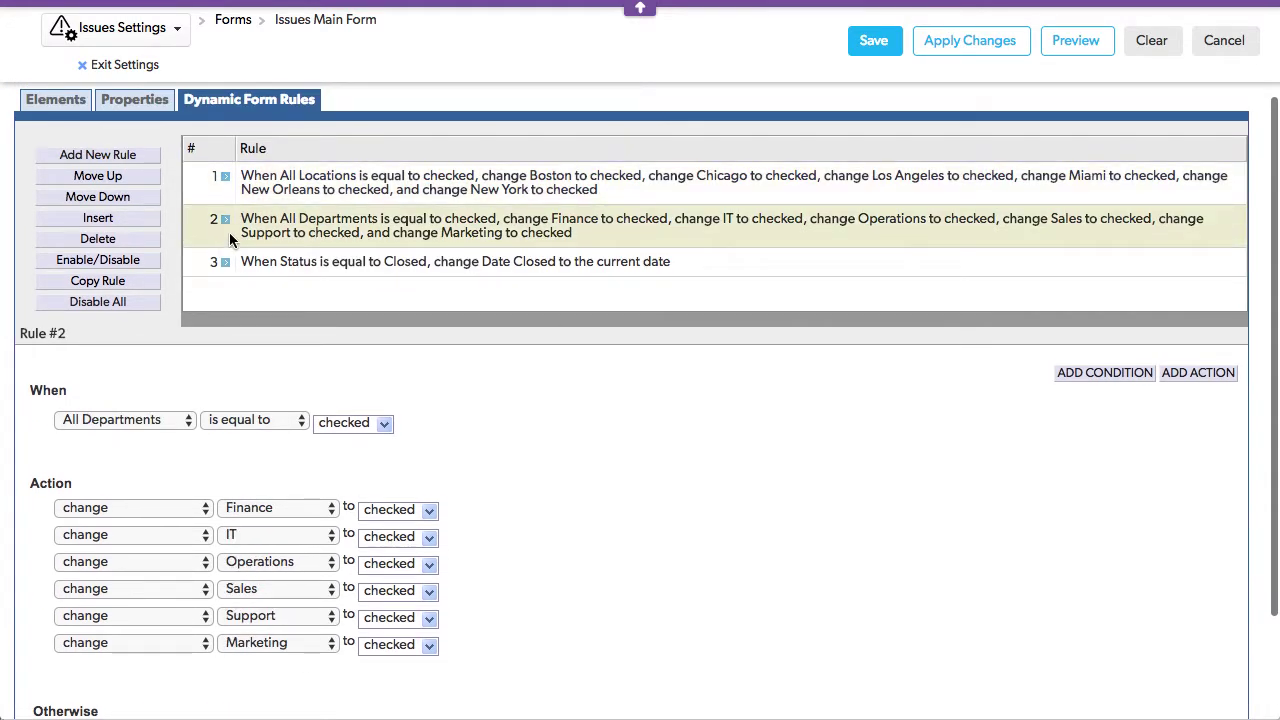
scroll(670, 497, down, 3)
scroll(670, 497, up, 5)
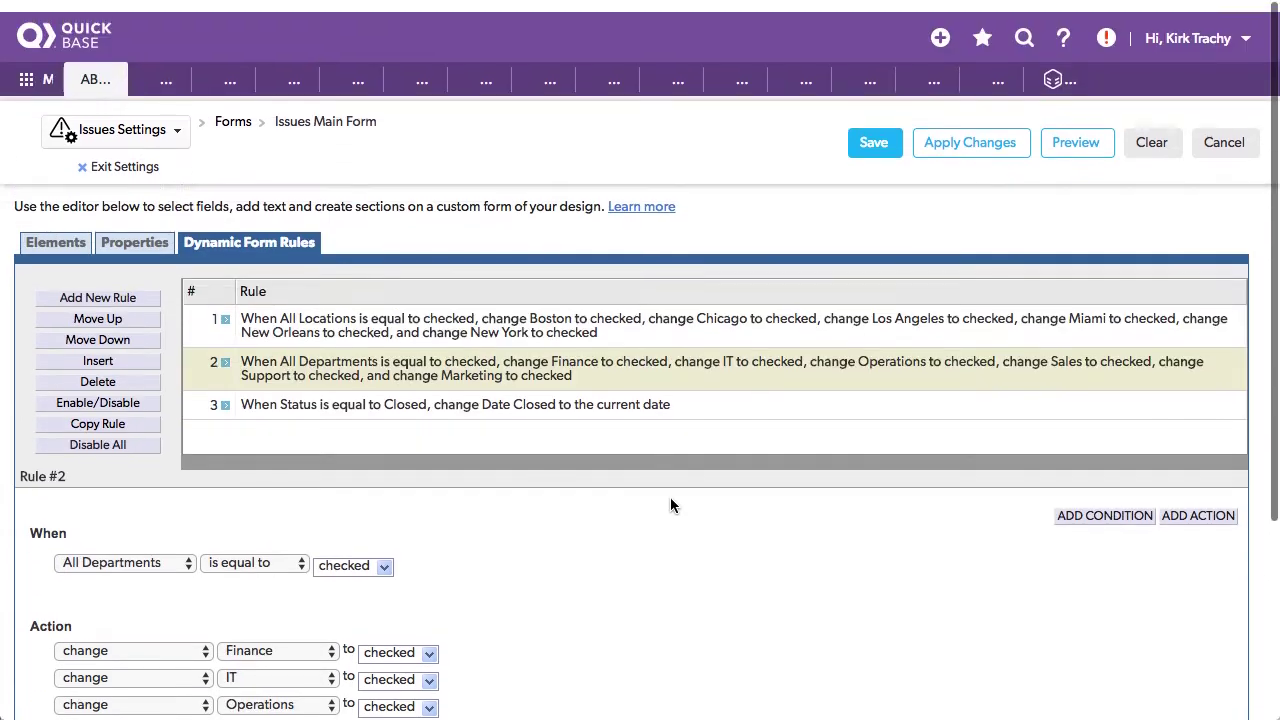
click(1223, 141)
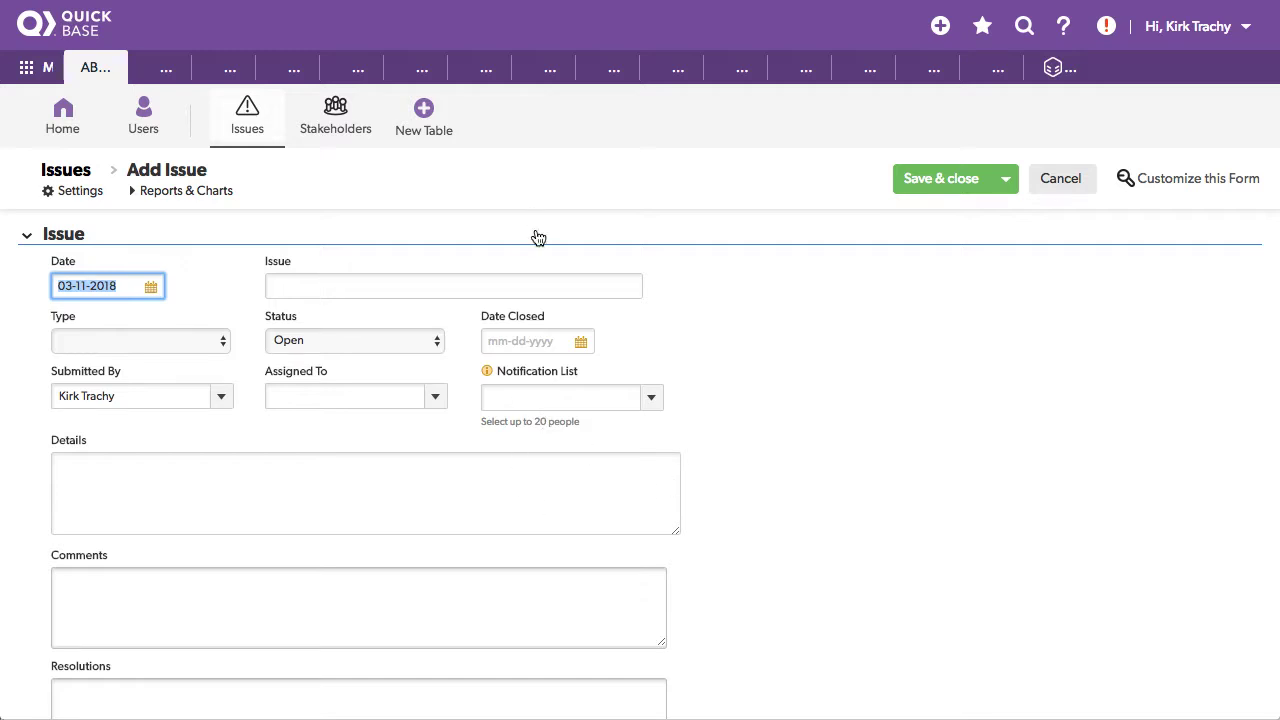
Mark All Locations as affected in the new issue and highlight the resulting Location List text
scroll(533, 370, down, 5)
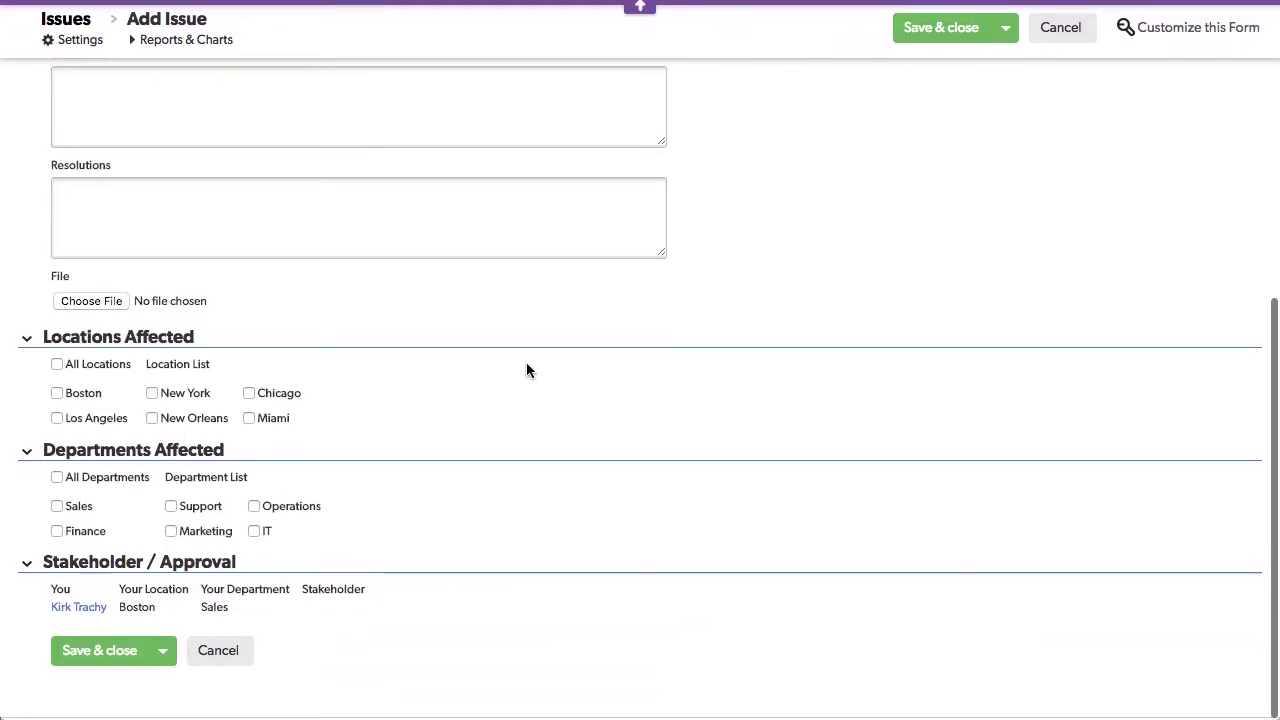
click(56, 367)
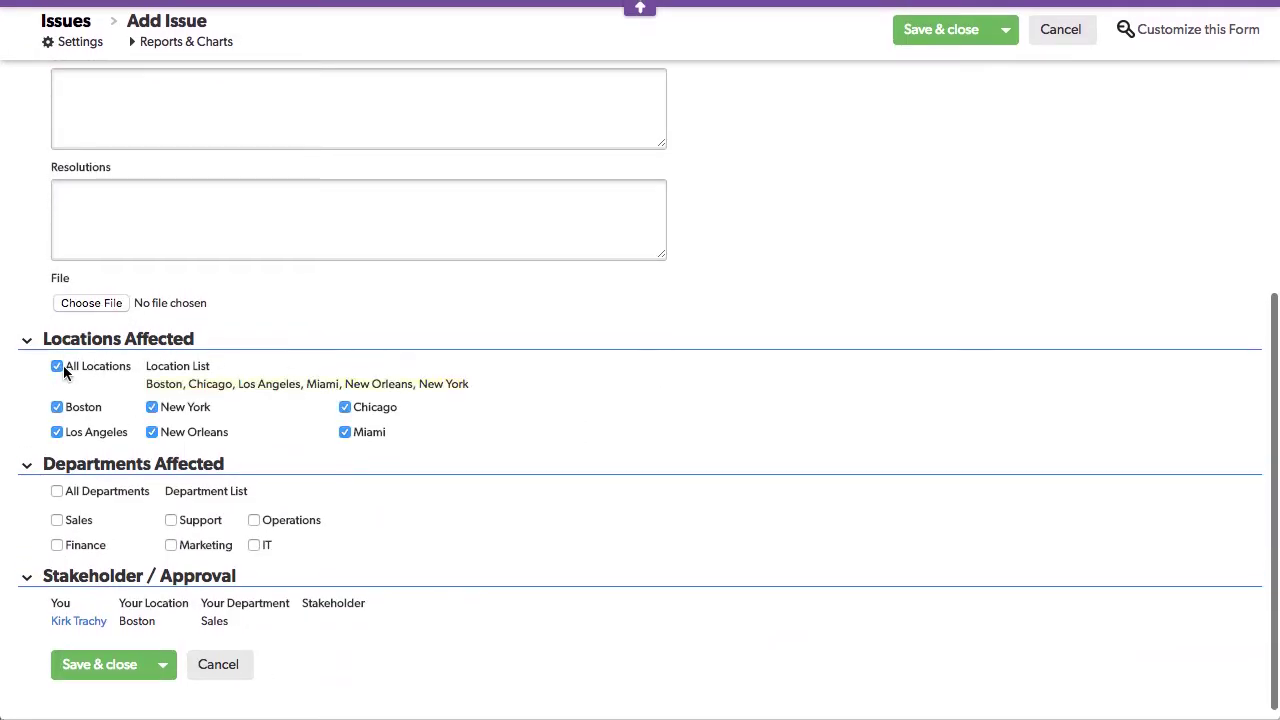
drag(150, 372, 452, 383)
click(640, 470)
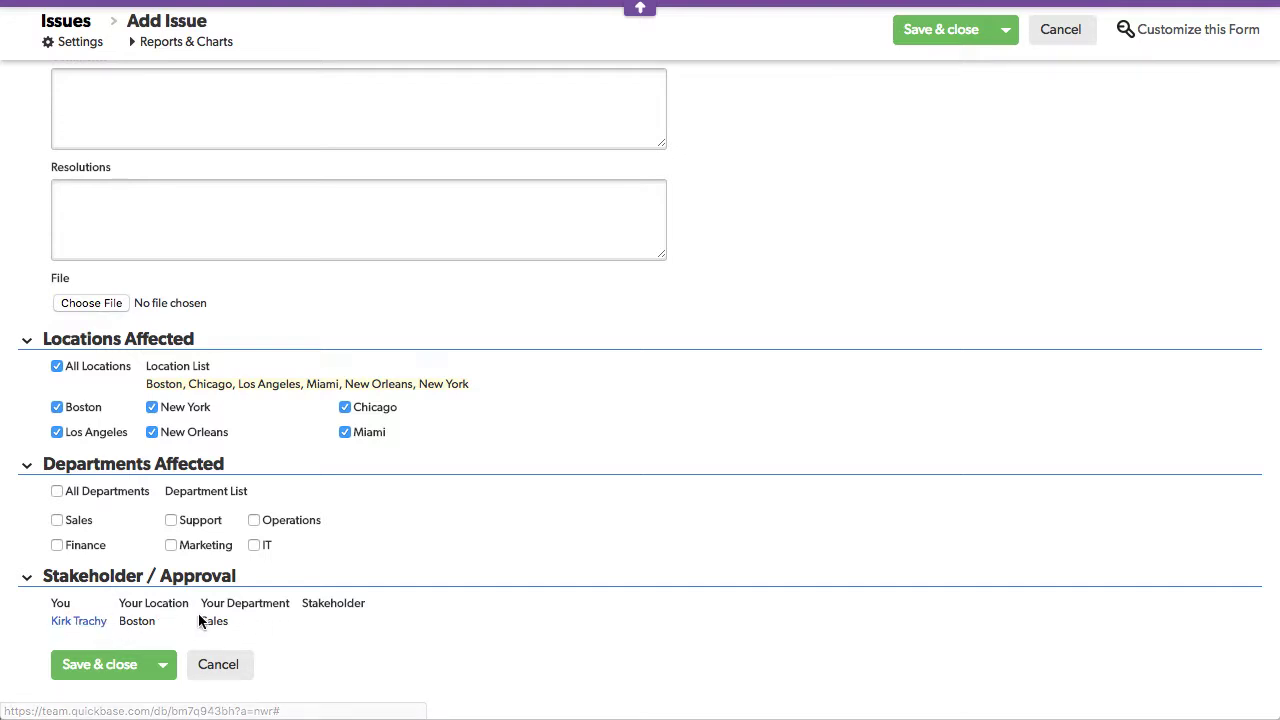
Examine the formula in the You field's properties, discarding the unsaved issue, and exit the settings
right_click(61, 605)
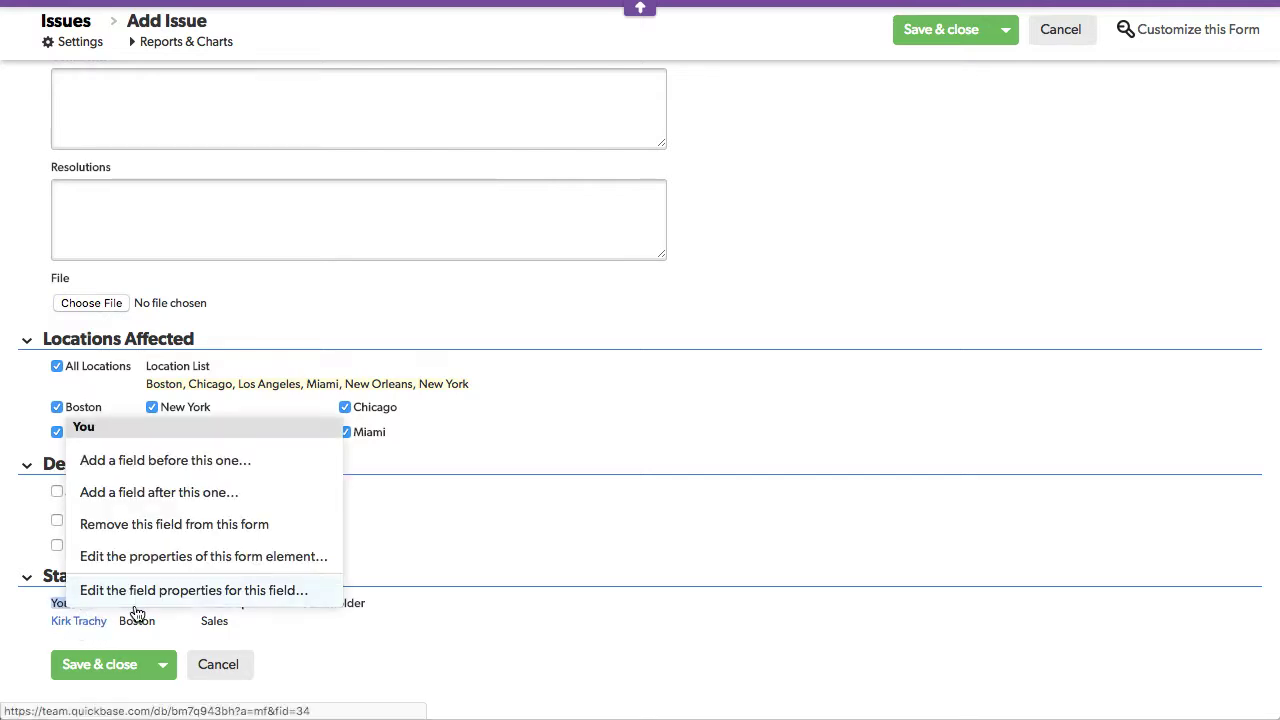
click(172, 591)
click(999, 192)
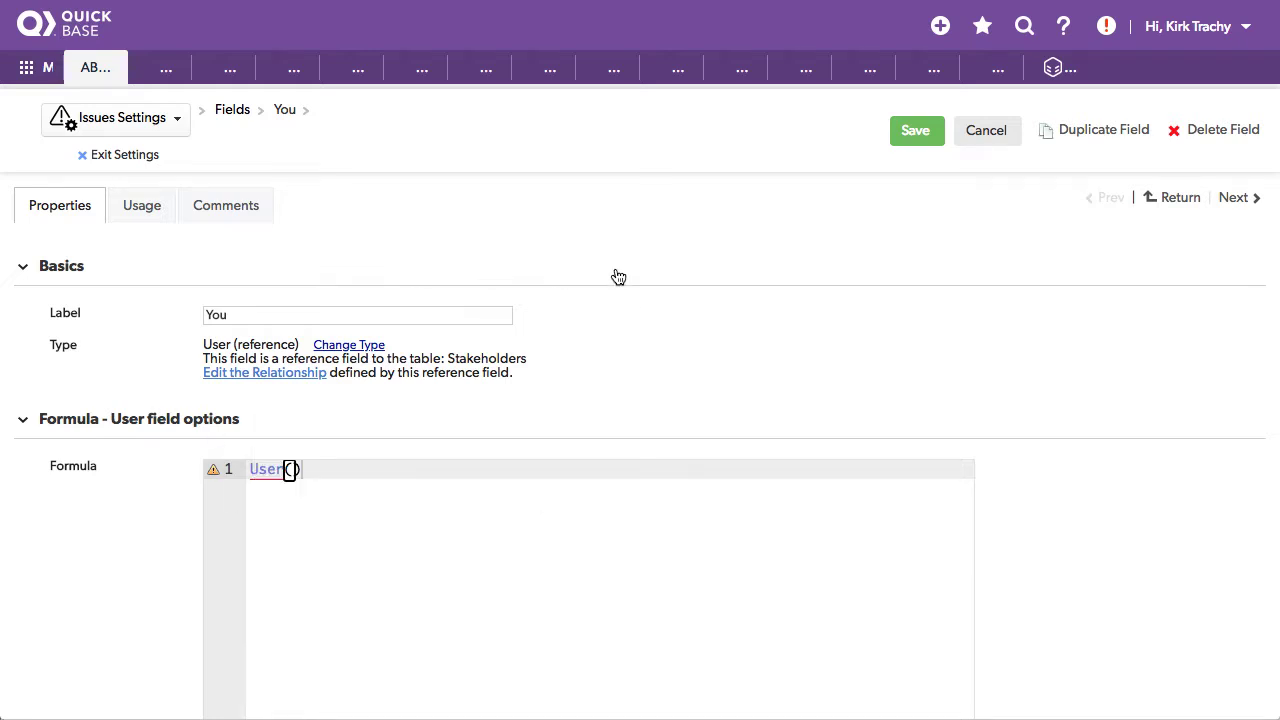
click(124, 158)
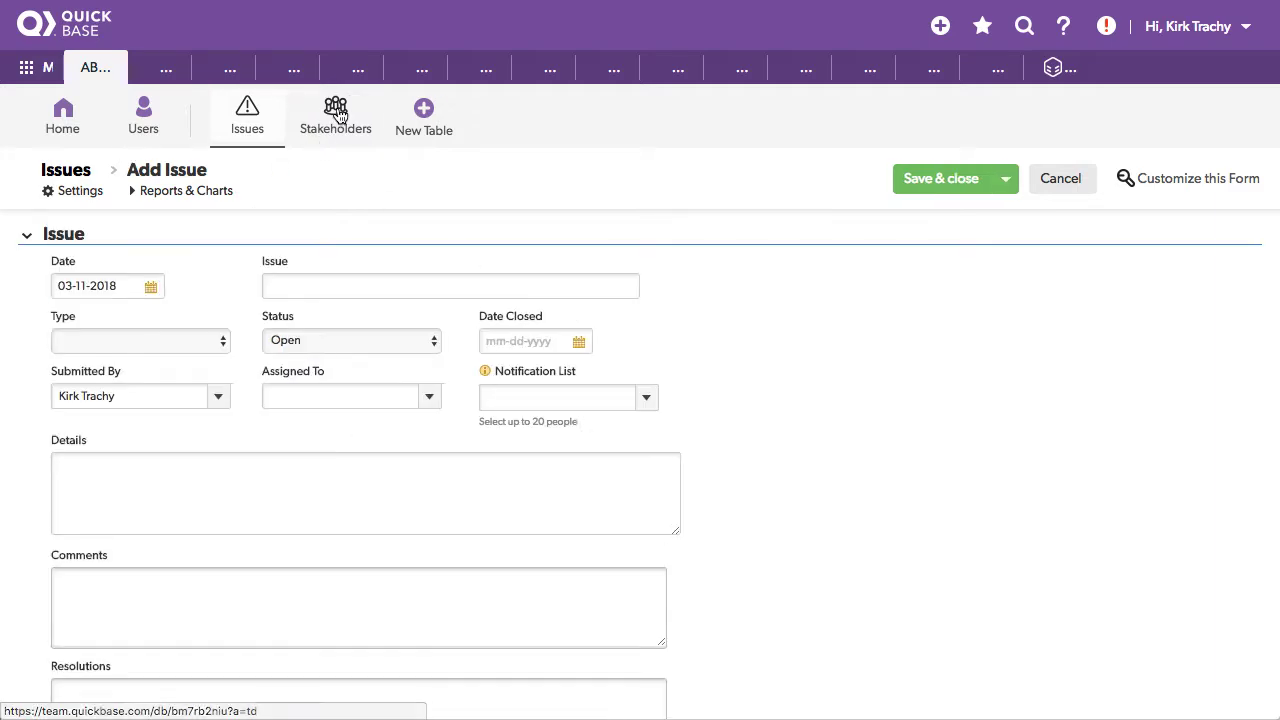
View the signed-in user's record in the Stakeholders table and open that table's relationship to Issues
click(338, 117)
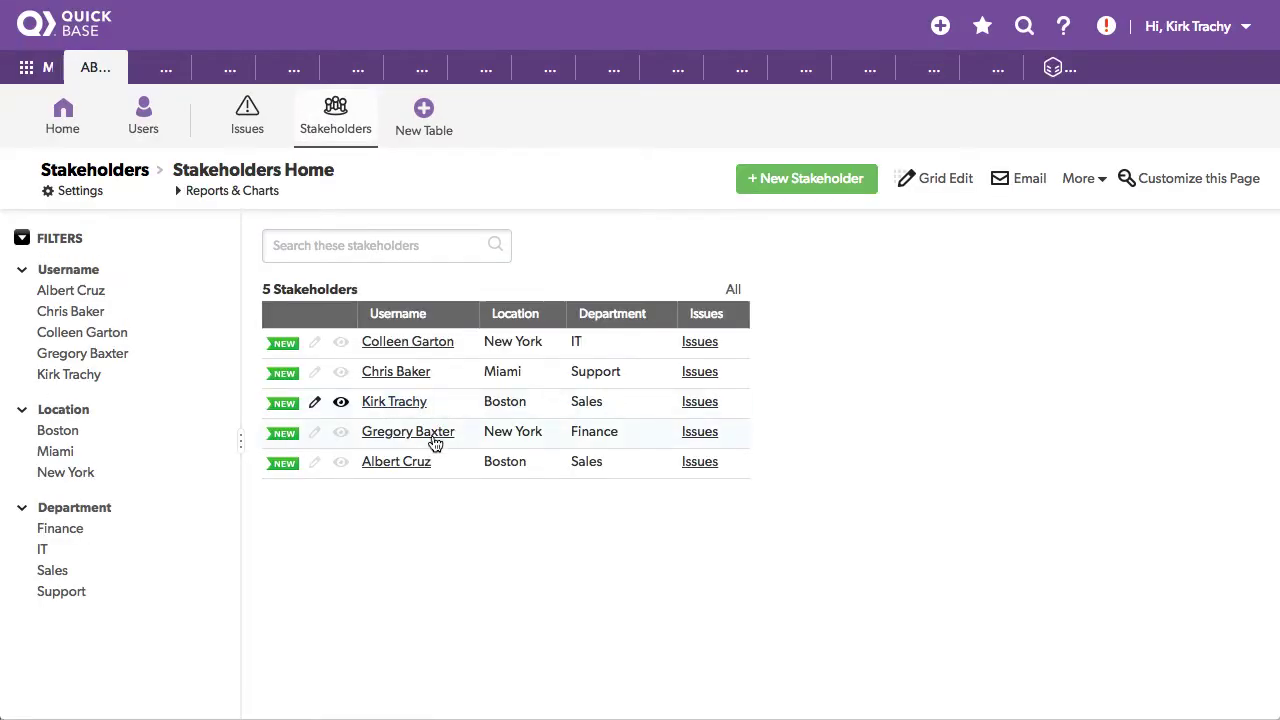
click(340, 401)
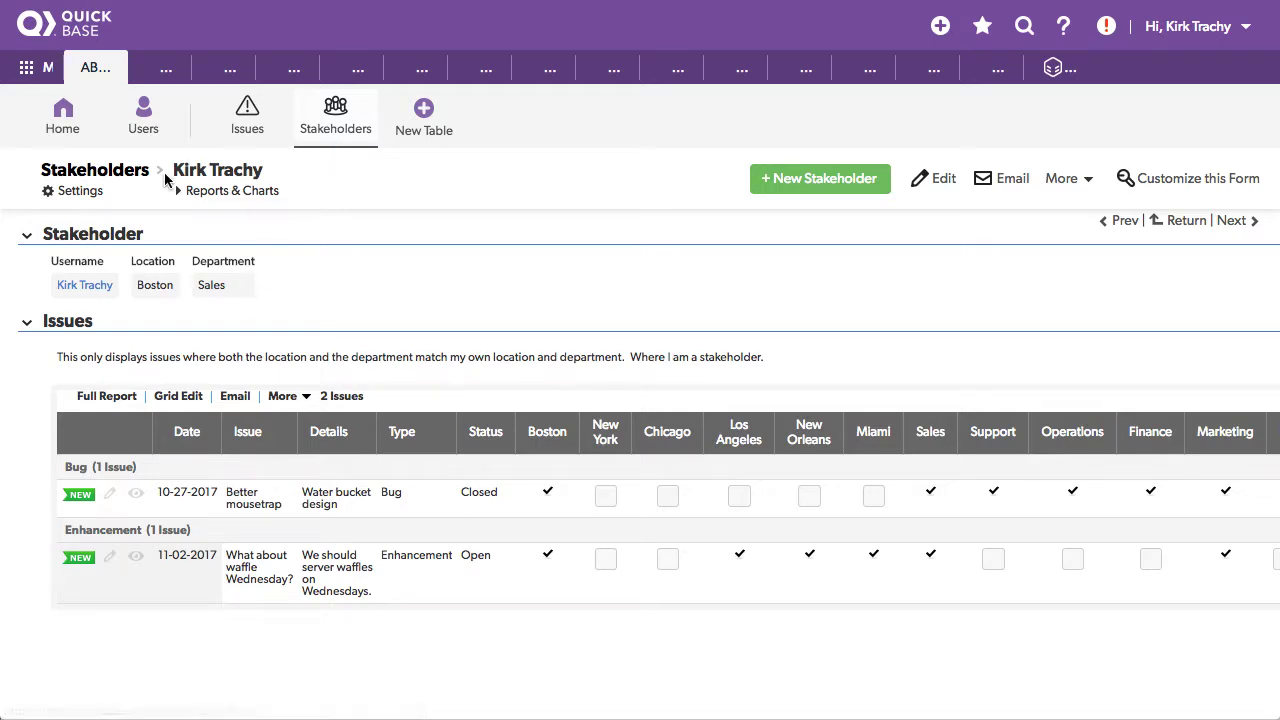
click(76, 194)
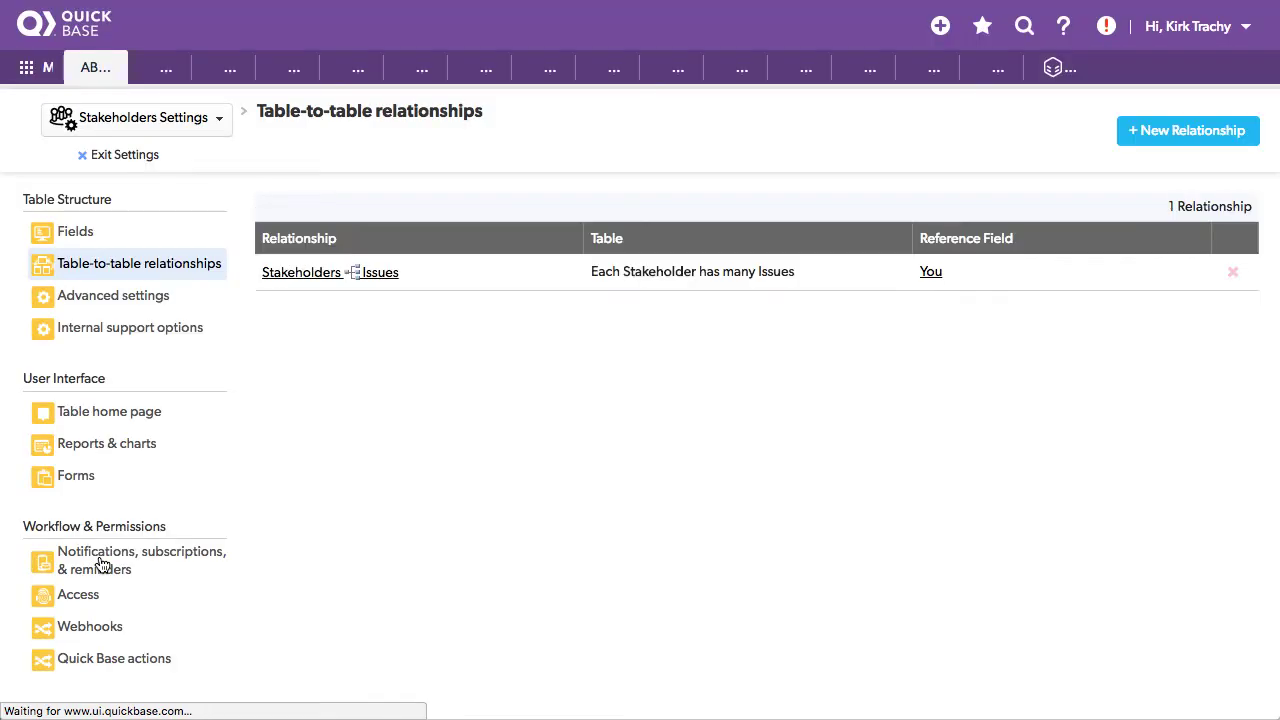
click(294, 276)
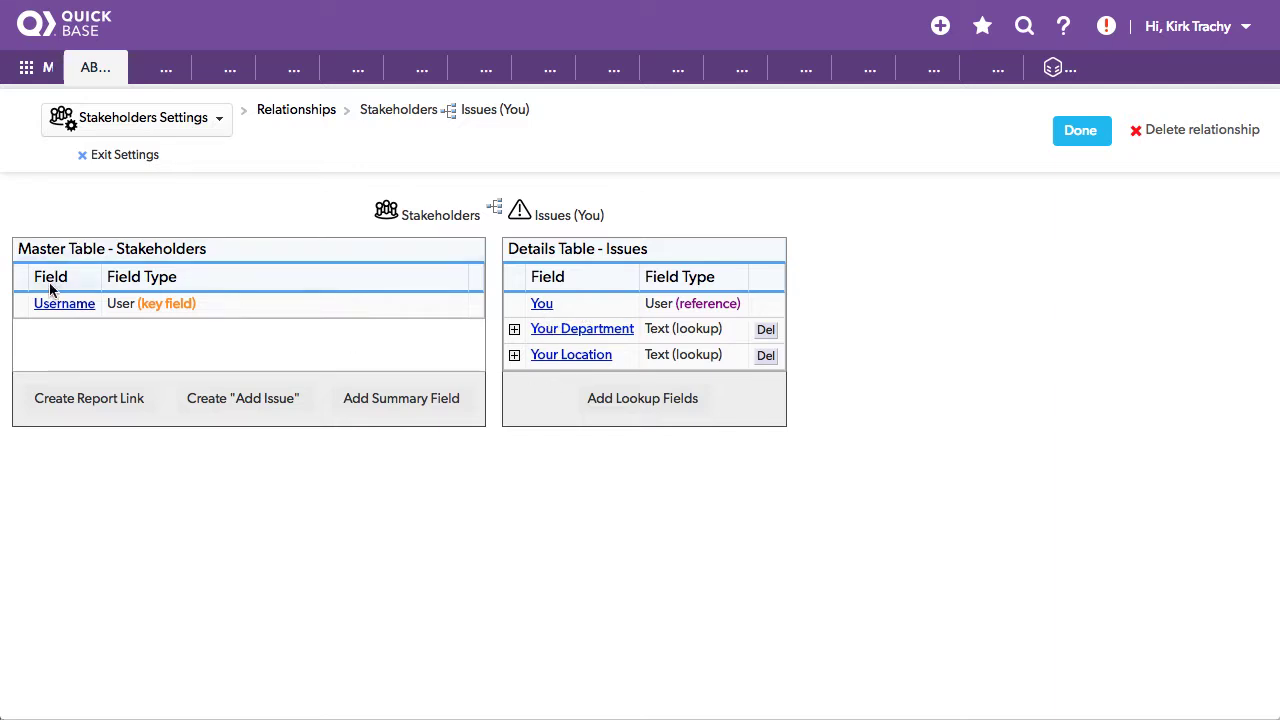
Examine the formula of the You reference field from the relationship, leave the field without saving and exit the settings
click(542, 305)
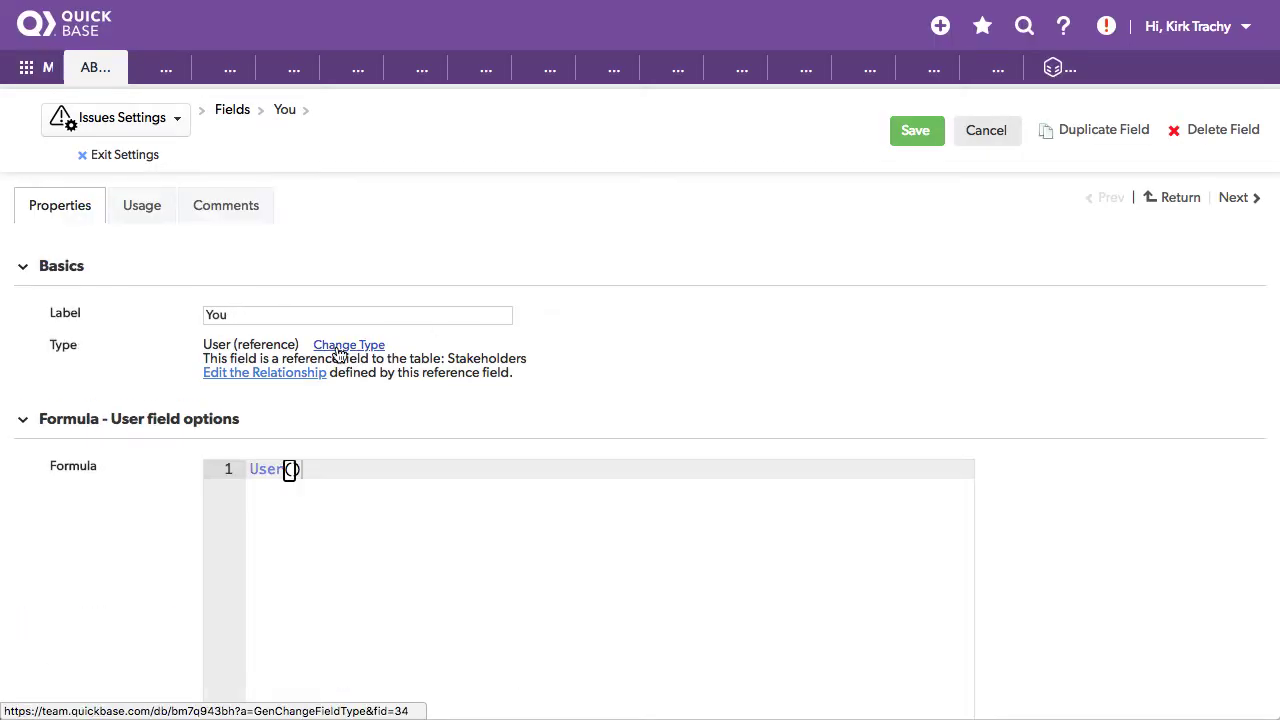
mouse_move(273, 477)
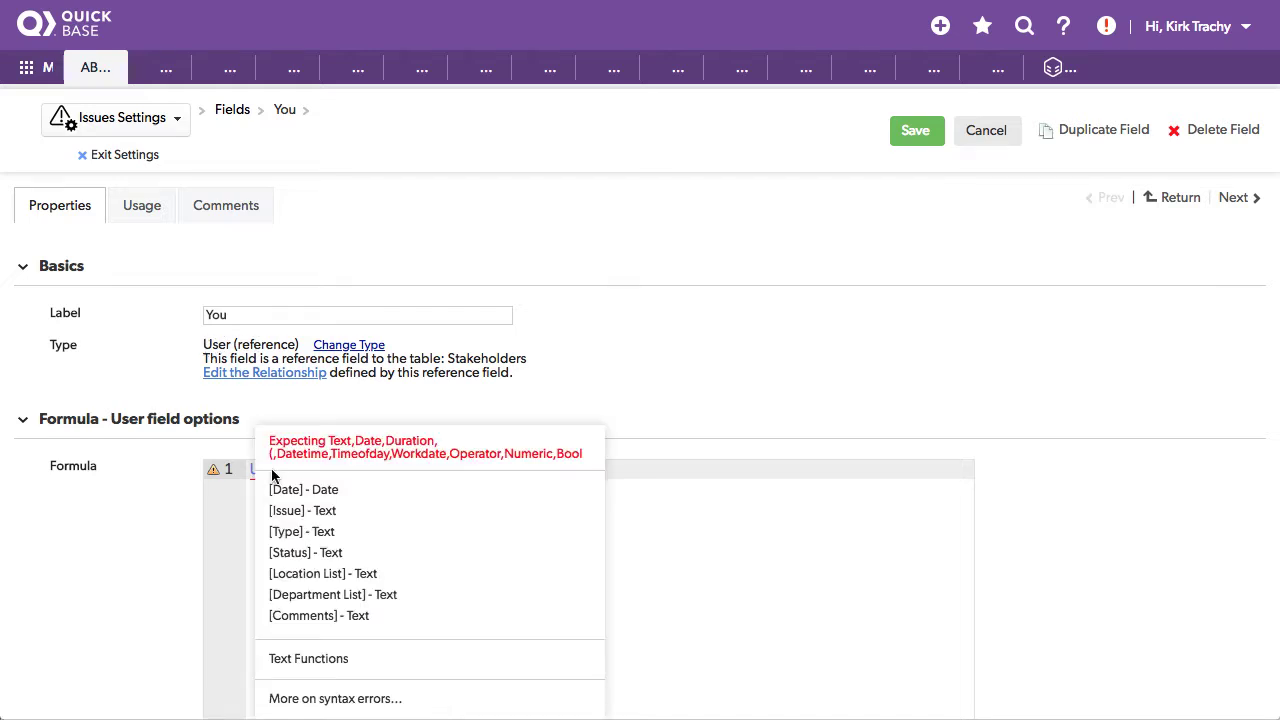
scroll(838, 400, down, 3)
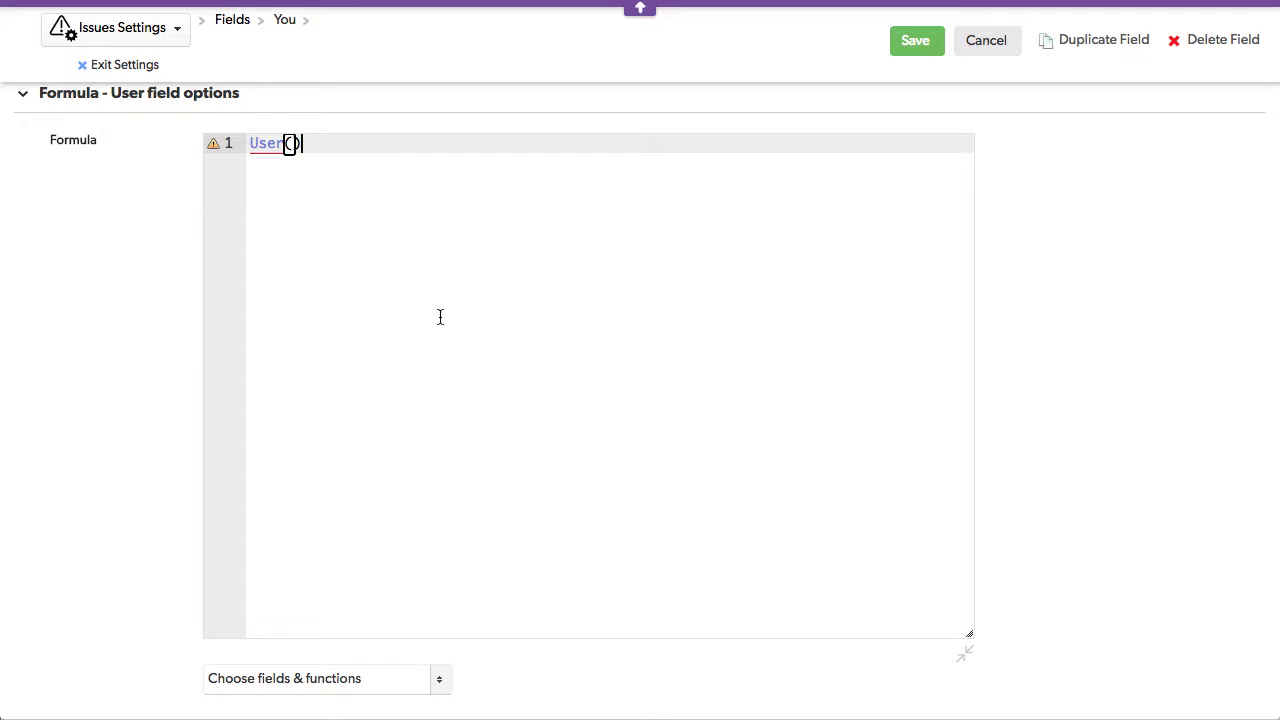
click(995, 47)
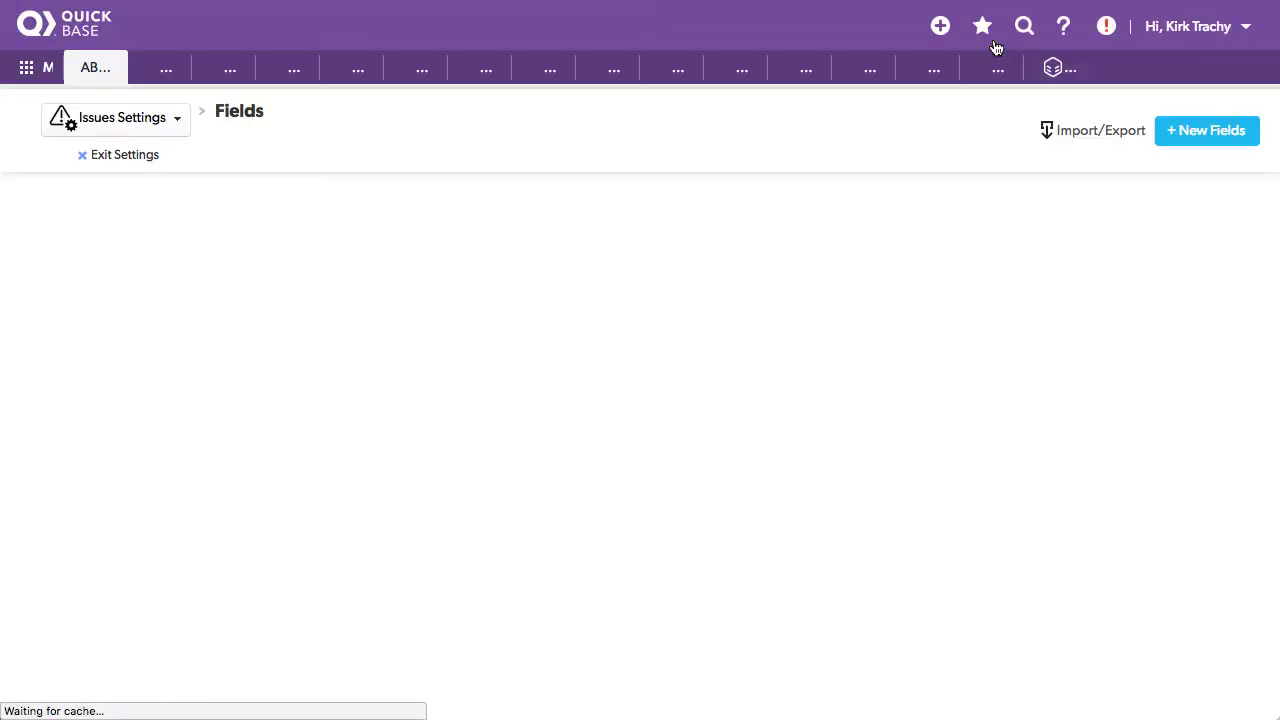
click(143, 158)
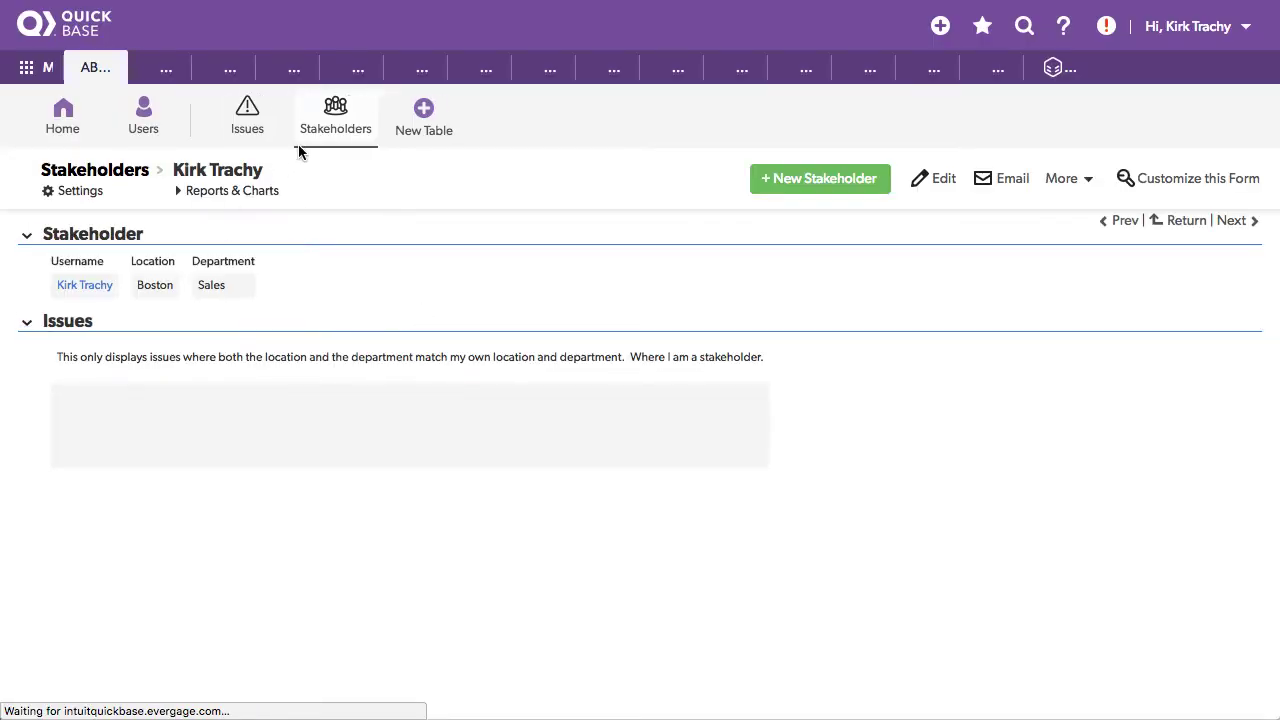
Open the Better mousetrap issue and highlight its Your Location and Your Department values, Department List and Location List text
click(135, 497)
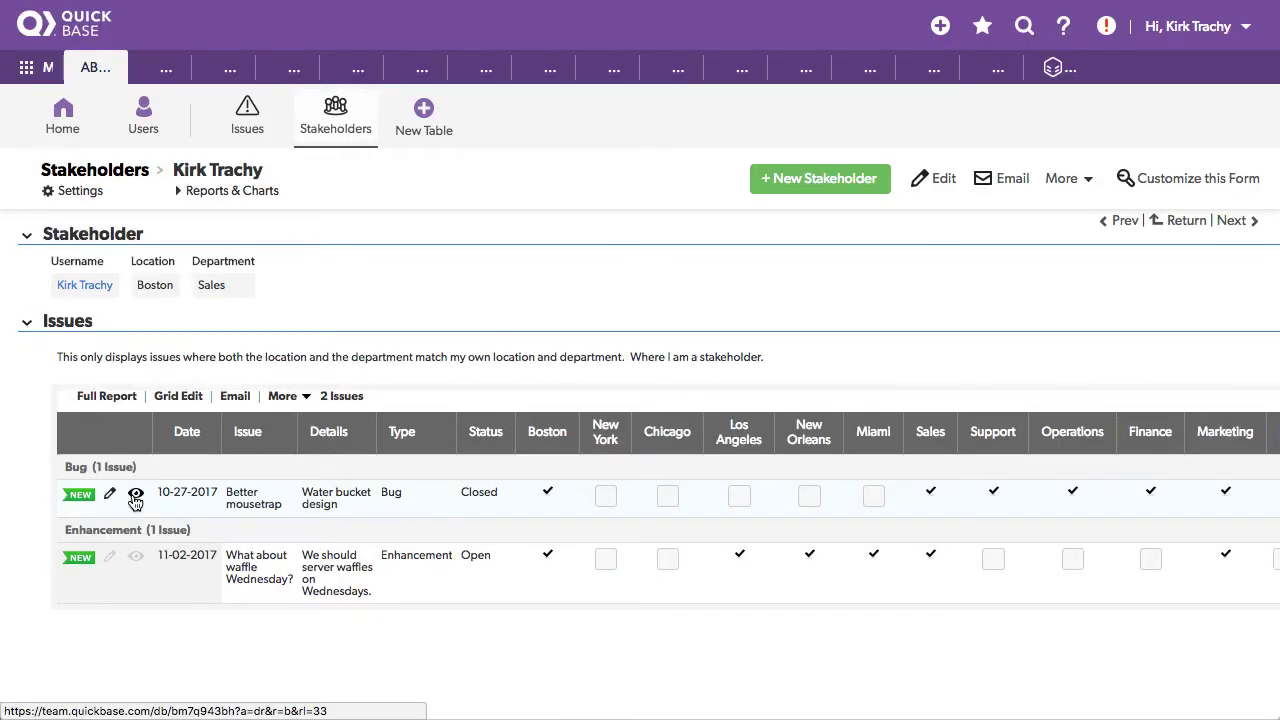
right_click(206, 491)
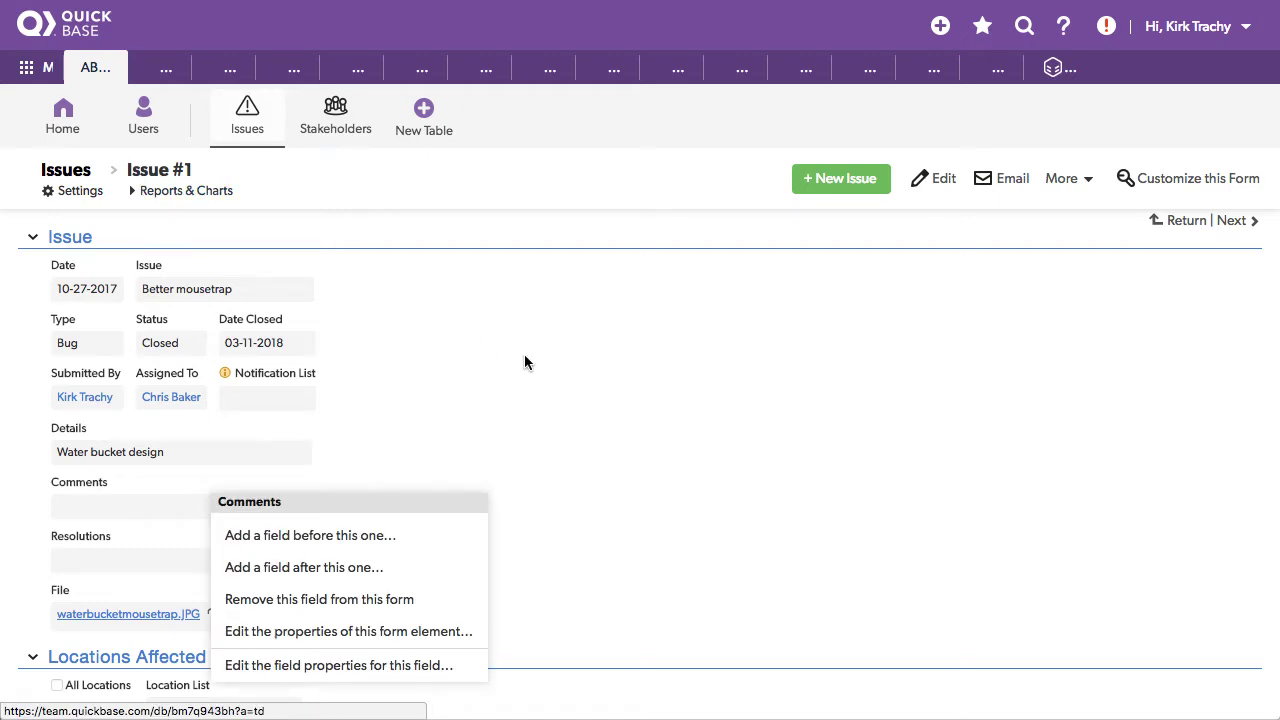
scroll(524, 359, down, 4)
click(630, 424)
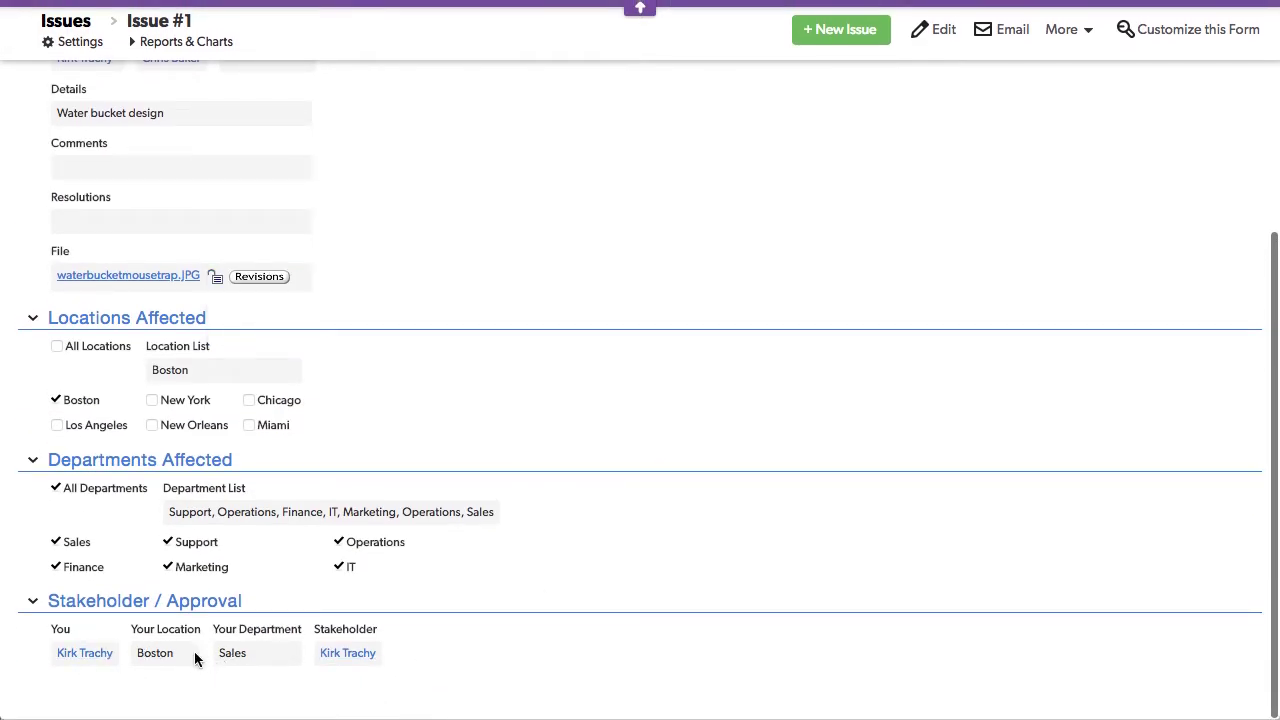
drag(137, 653, 248, 653)
drag(168, 511, 244, 508)
drag(153, 370, 208, 378)
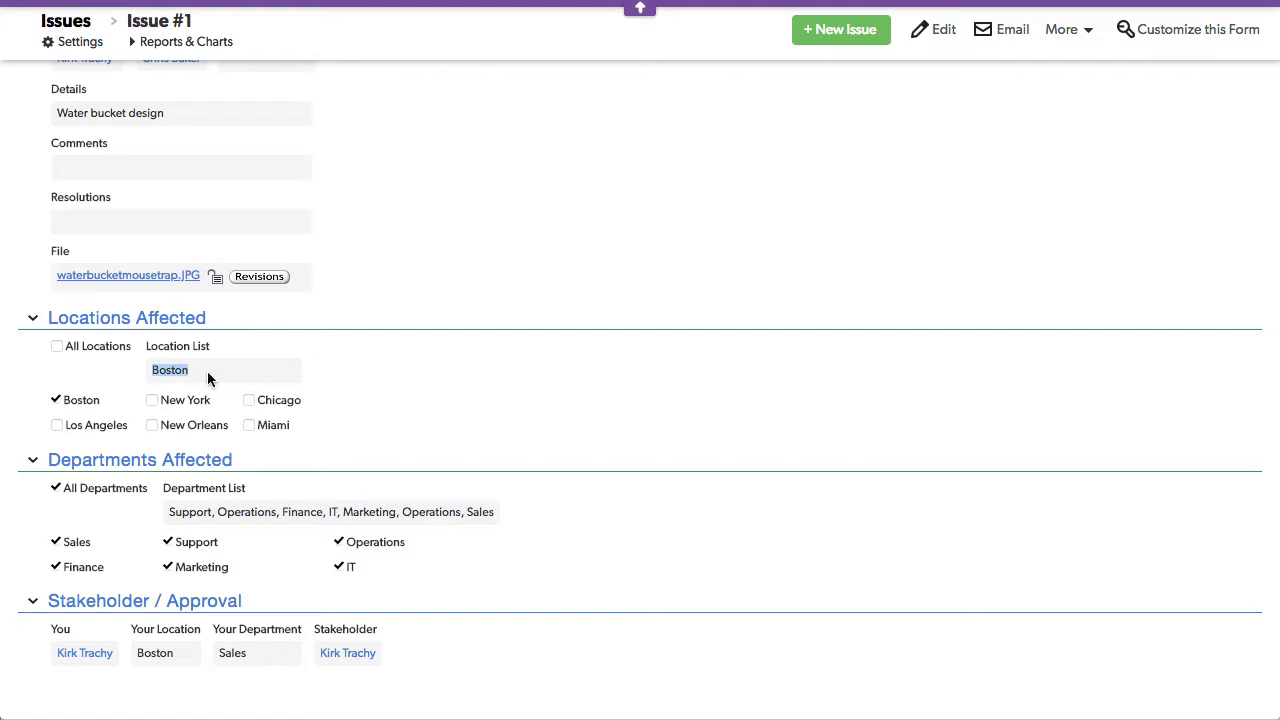
Examine the Stakeholder field's formula, highlighting its User() and null results, and exit the settings without saving
right_click(341, 632)
click(428, 616)
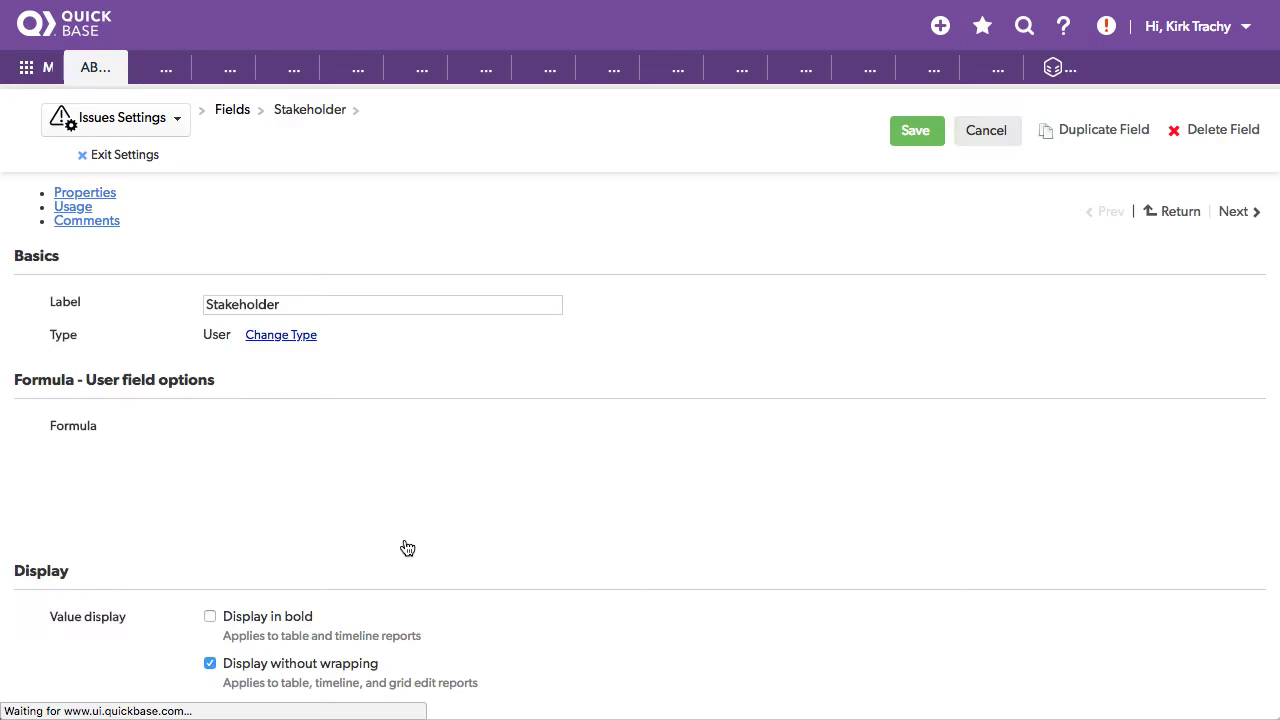
scroll(893, 372, down, 3)
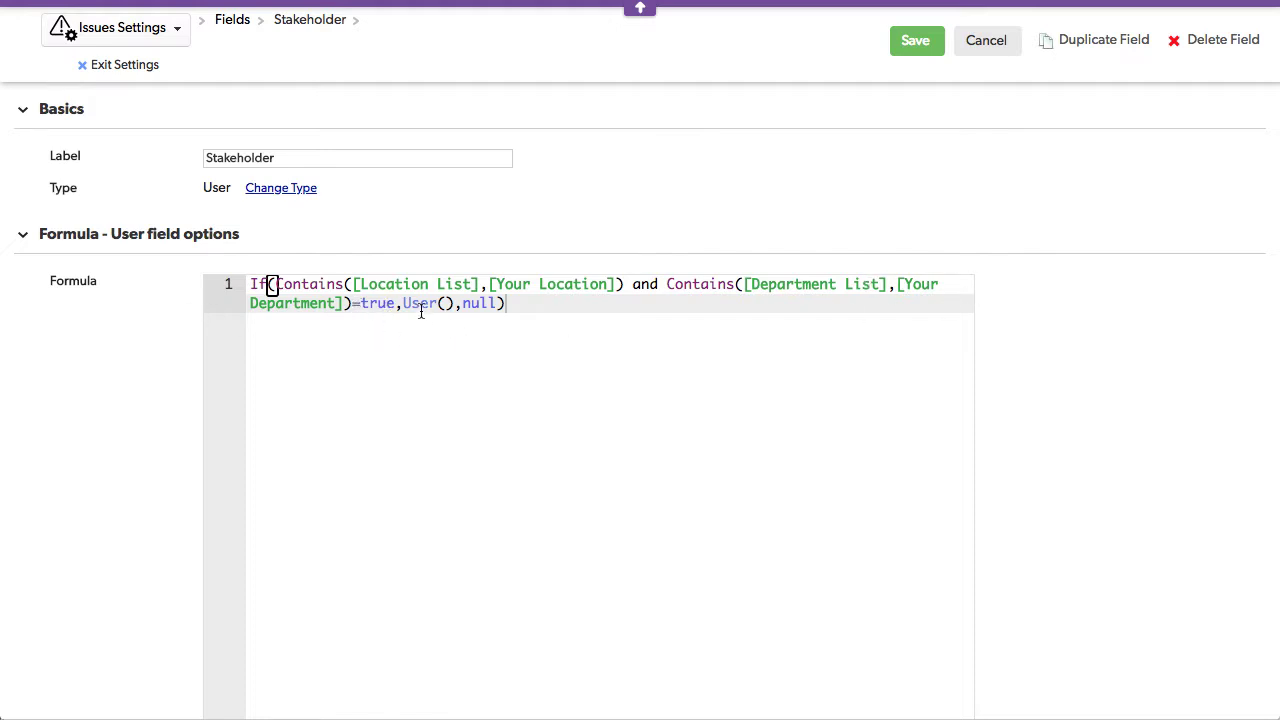
drag(403, 303, 500, 303)
click(471, 357)
click(456, 540)
click(990, 45)
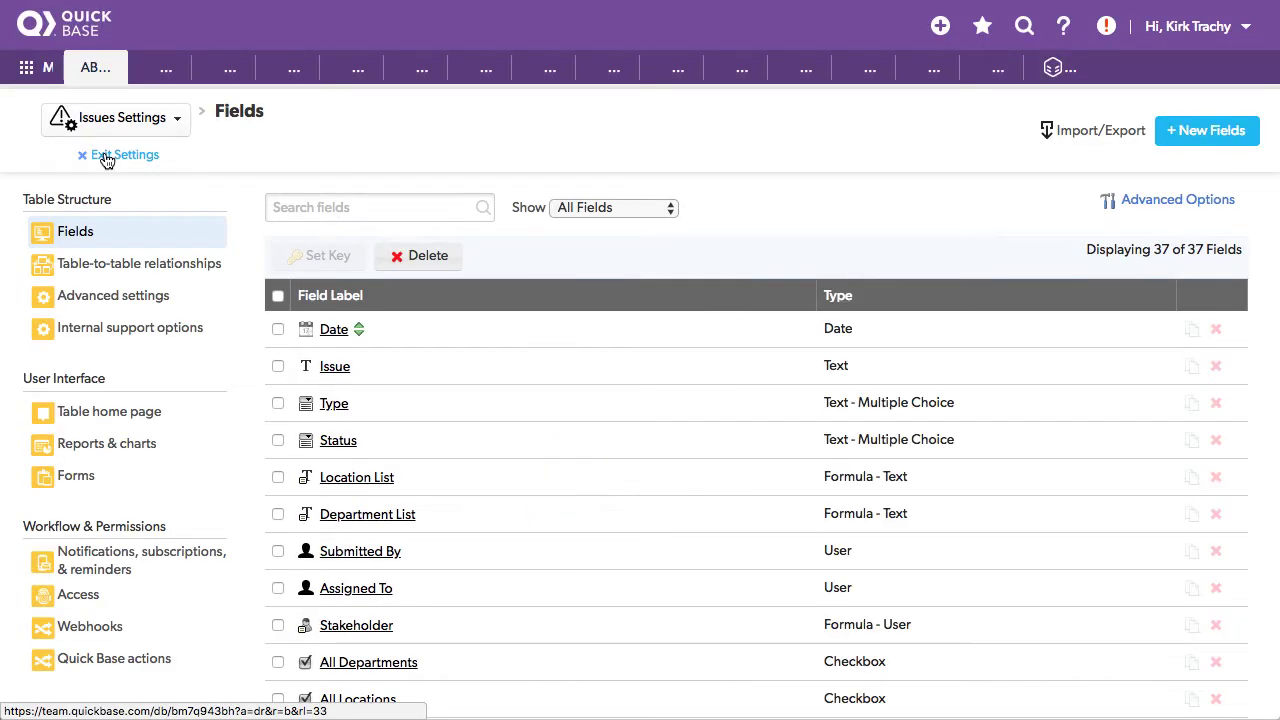
click(95, 156)
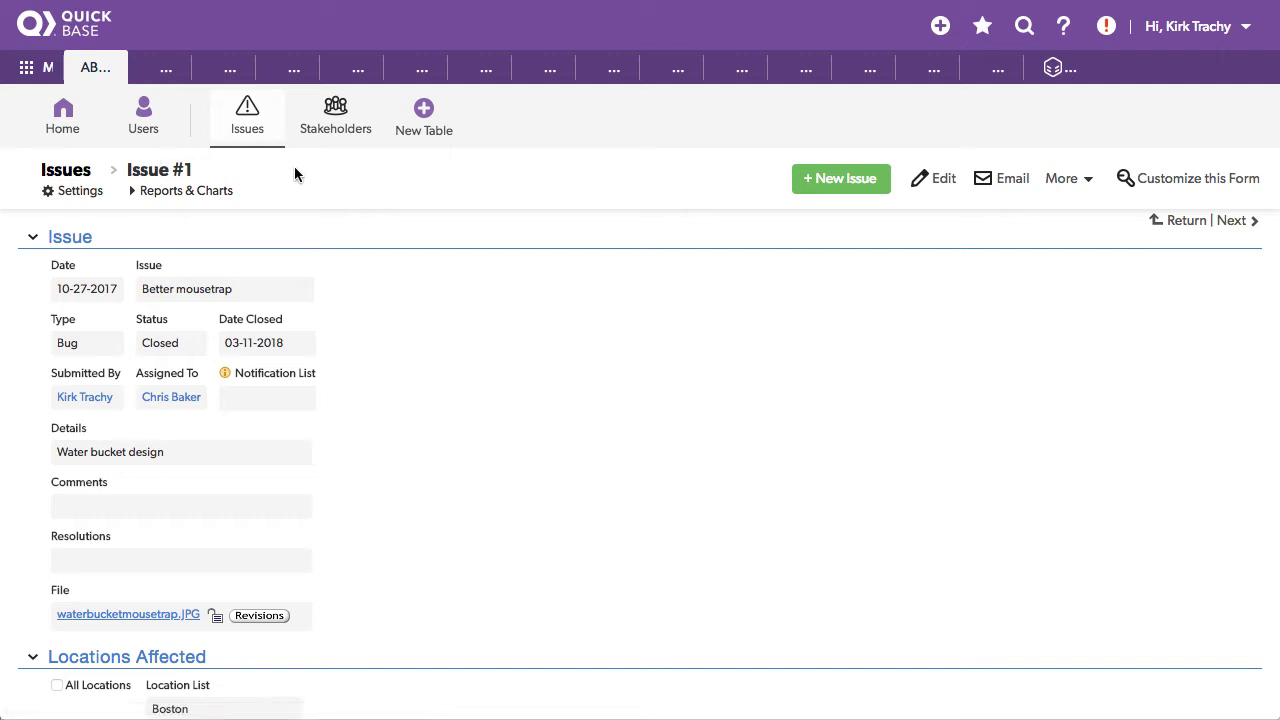
Examine the initial filters of the My Location and Department Open Issues report, discard the customization and return to the app's home dashboard
click(194, 194)
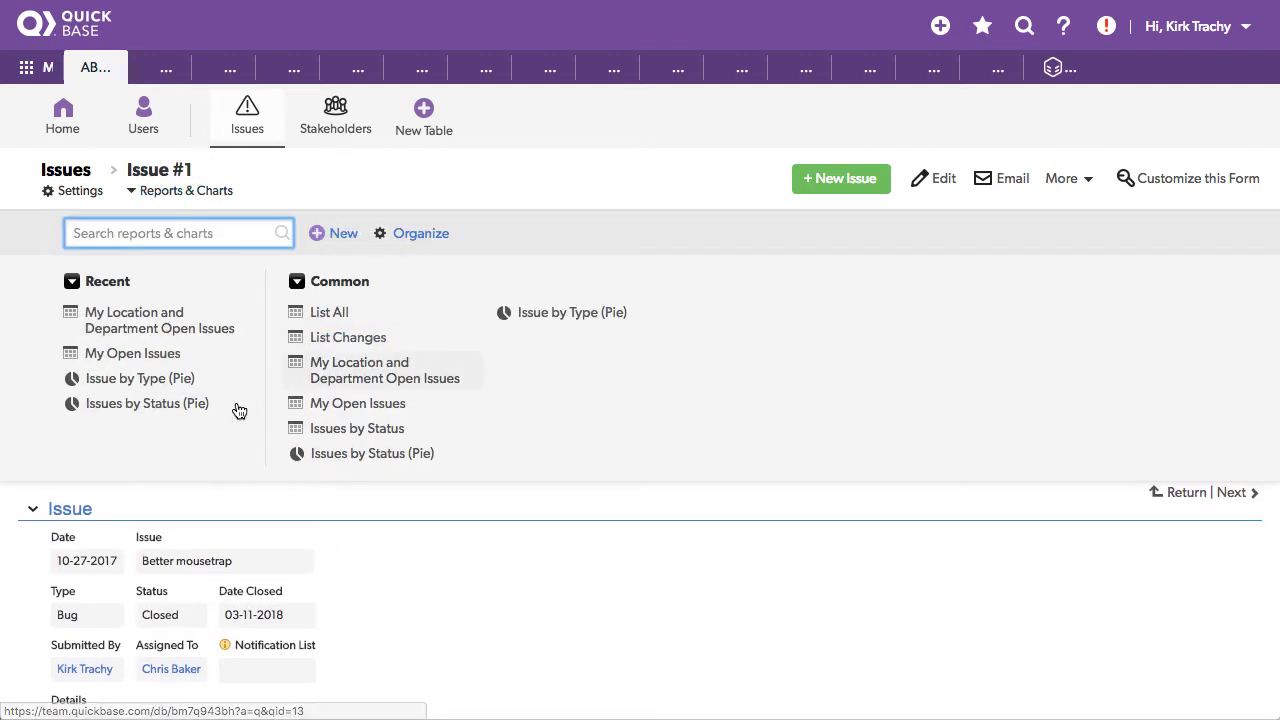
click(129, 327)
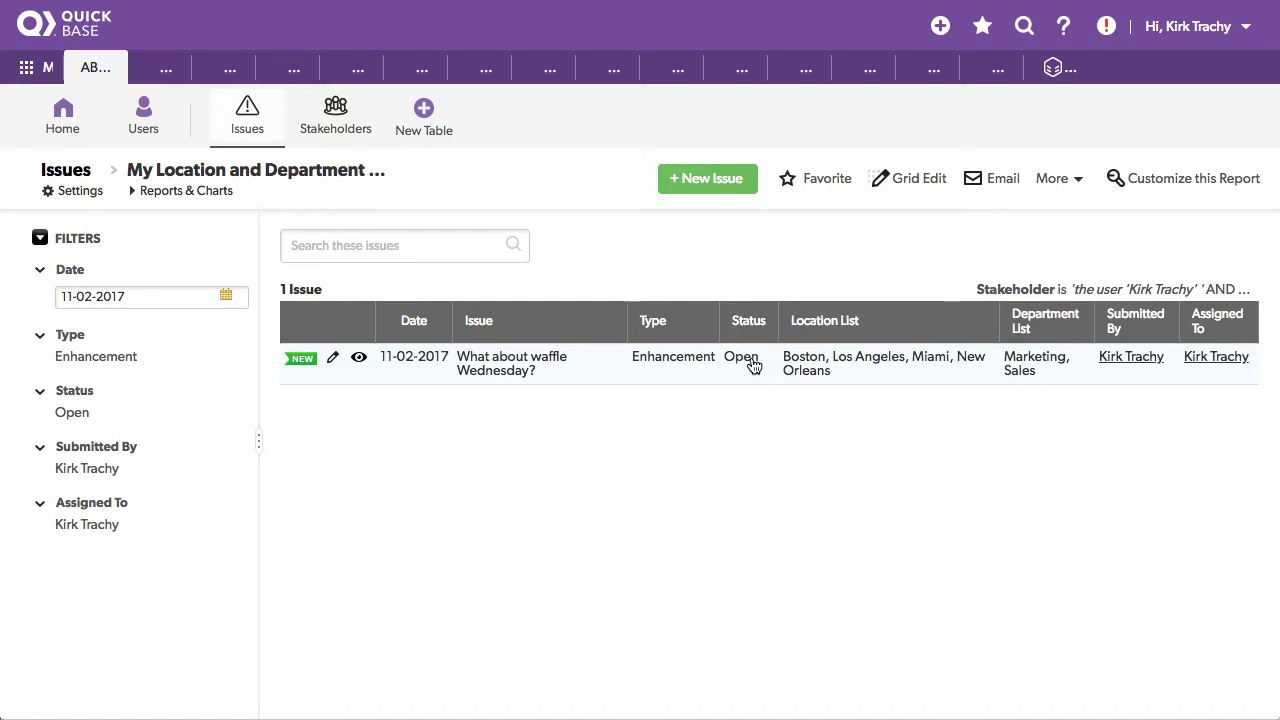
click(1199, 186)
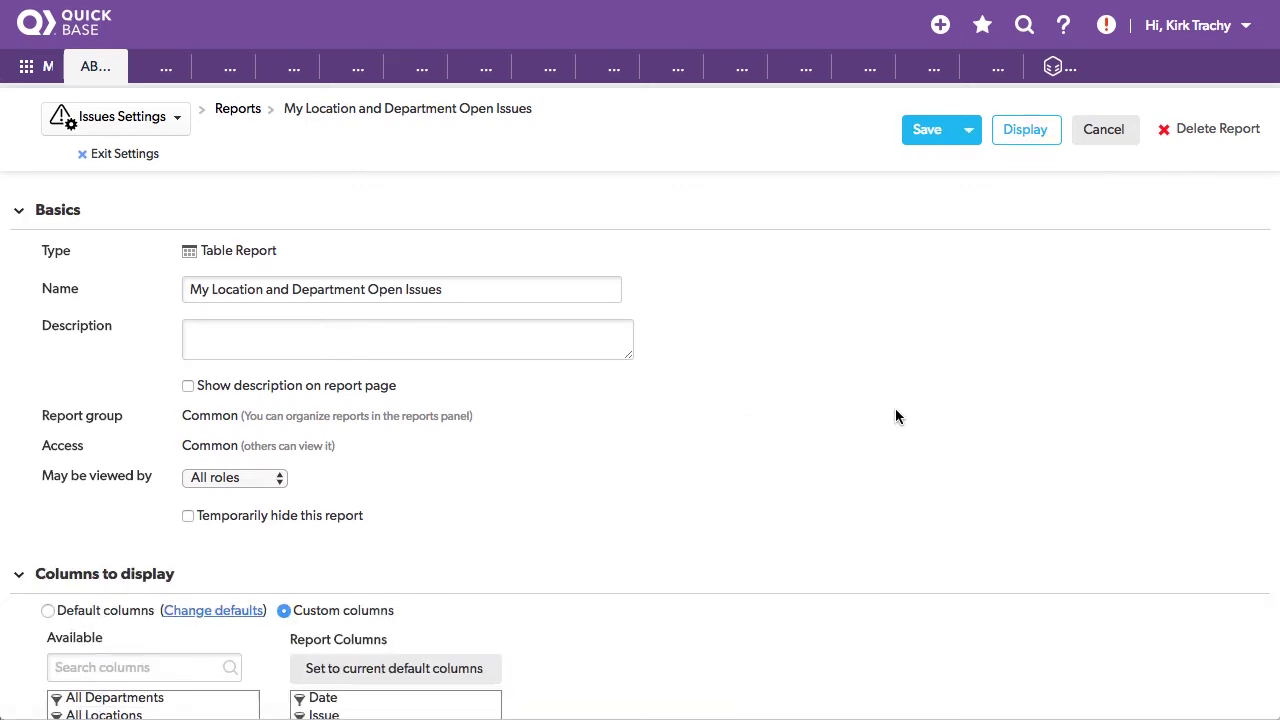
scroll(895, 417, down, 10)
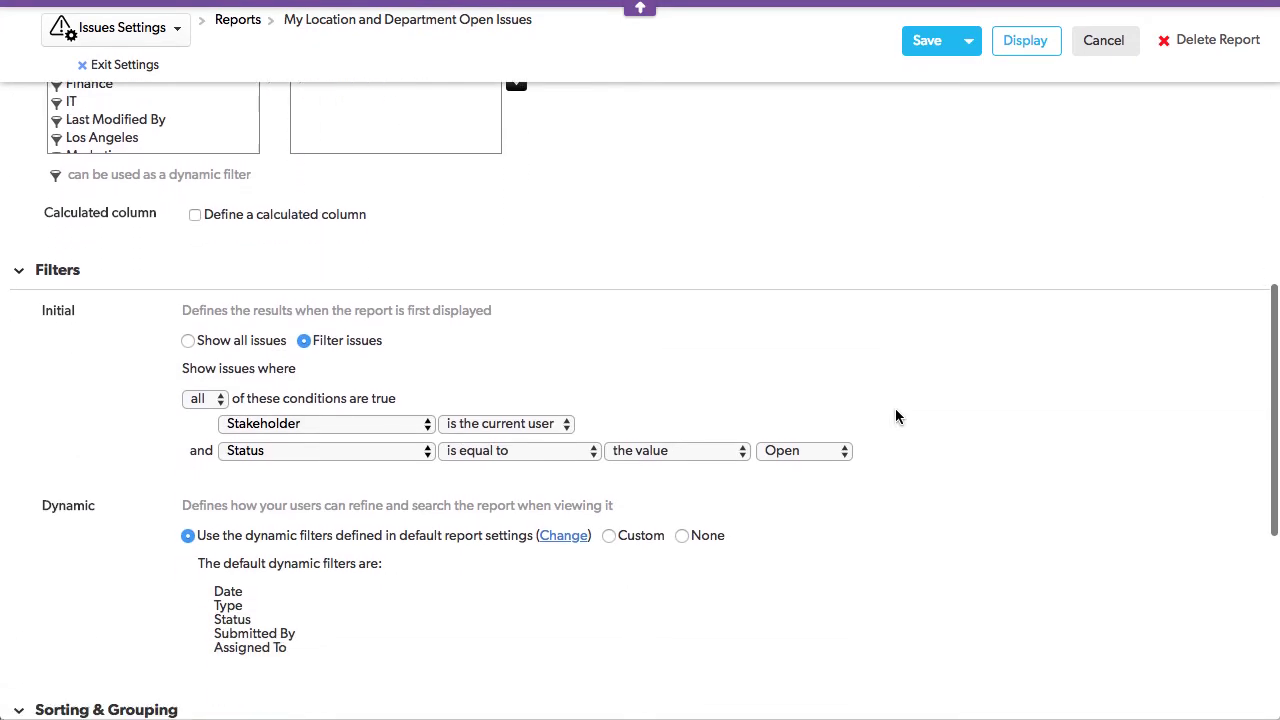
scroll(895, 417, down, 1)
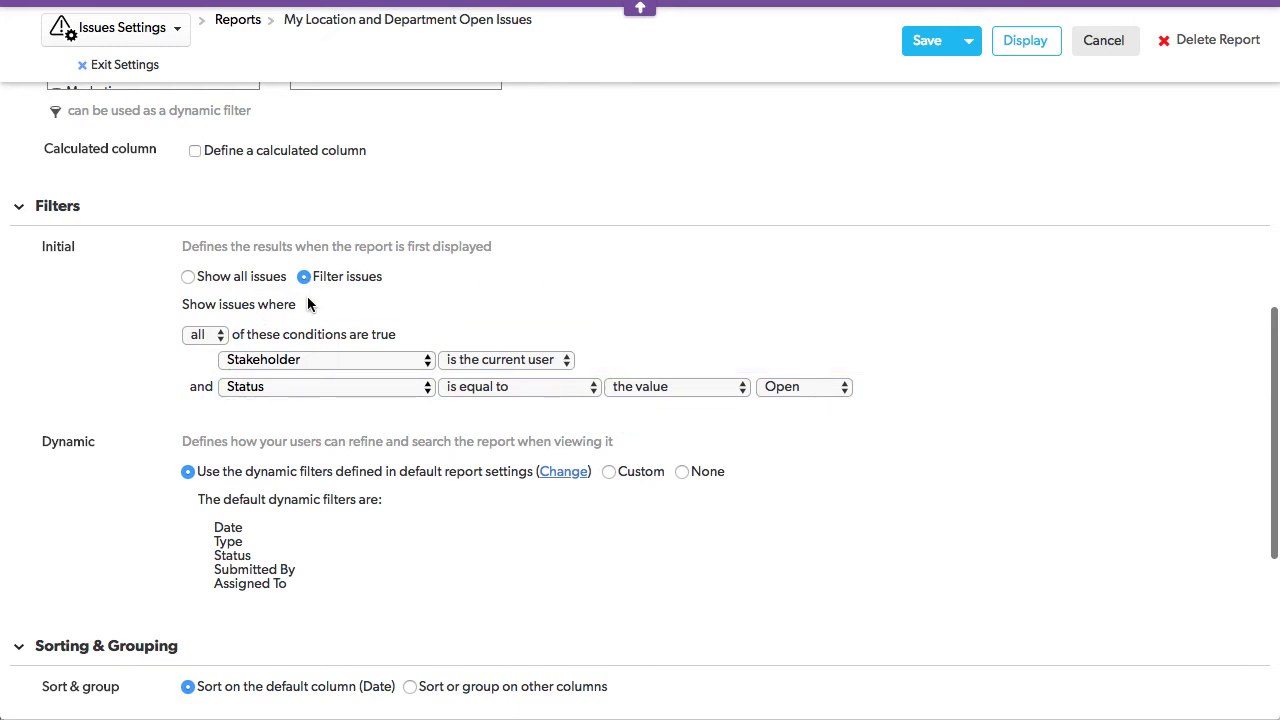
mouse_move(243, 368)
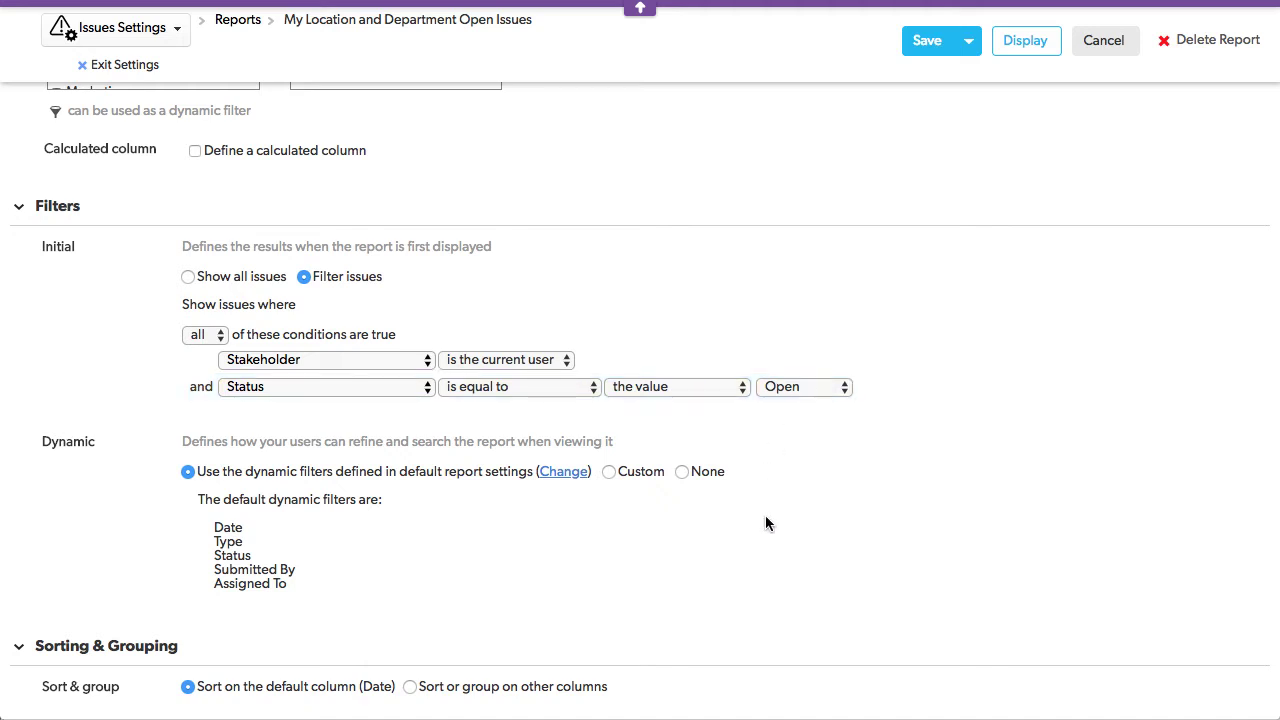
click(1108, 44)
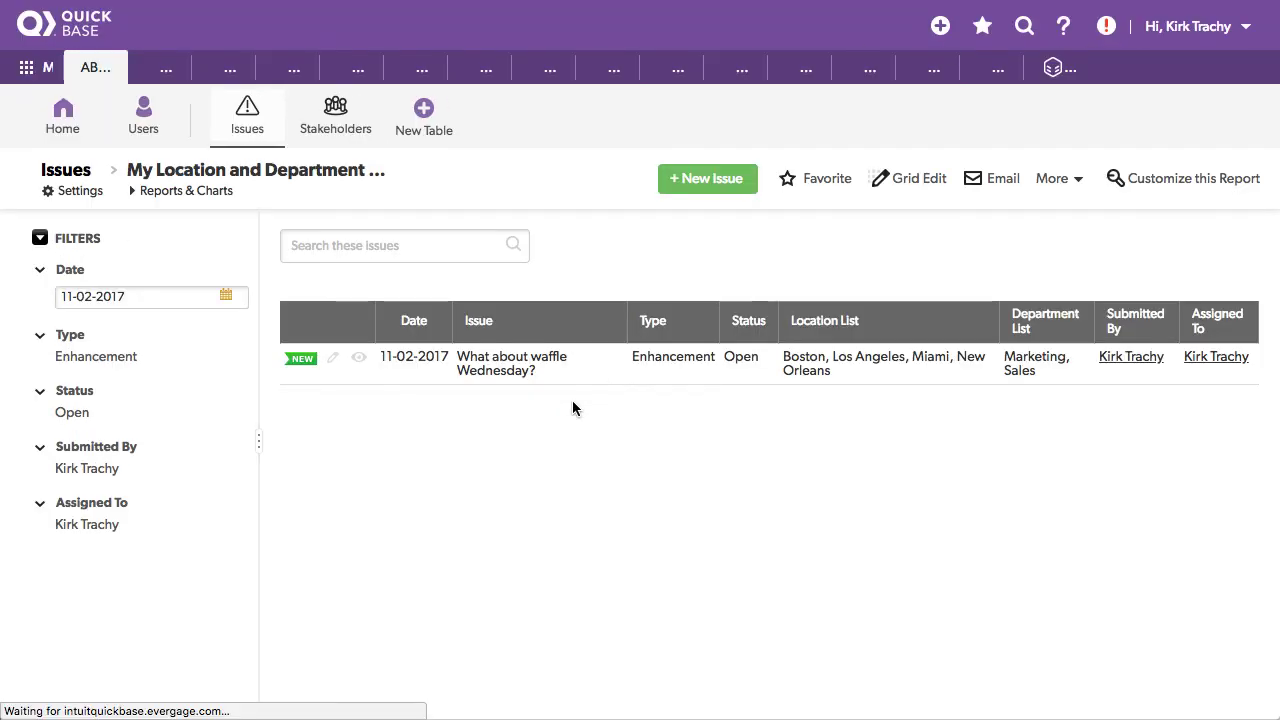
click(79, 120)
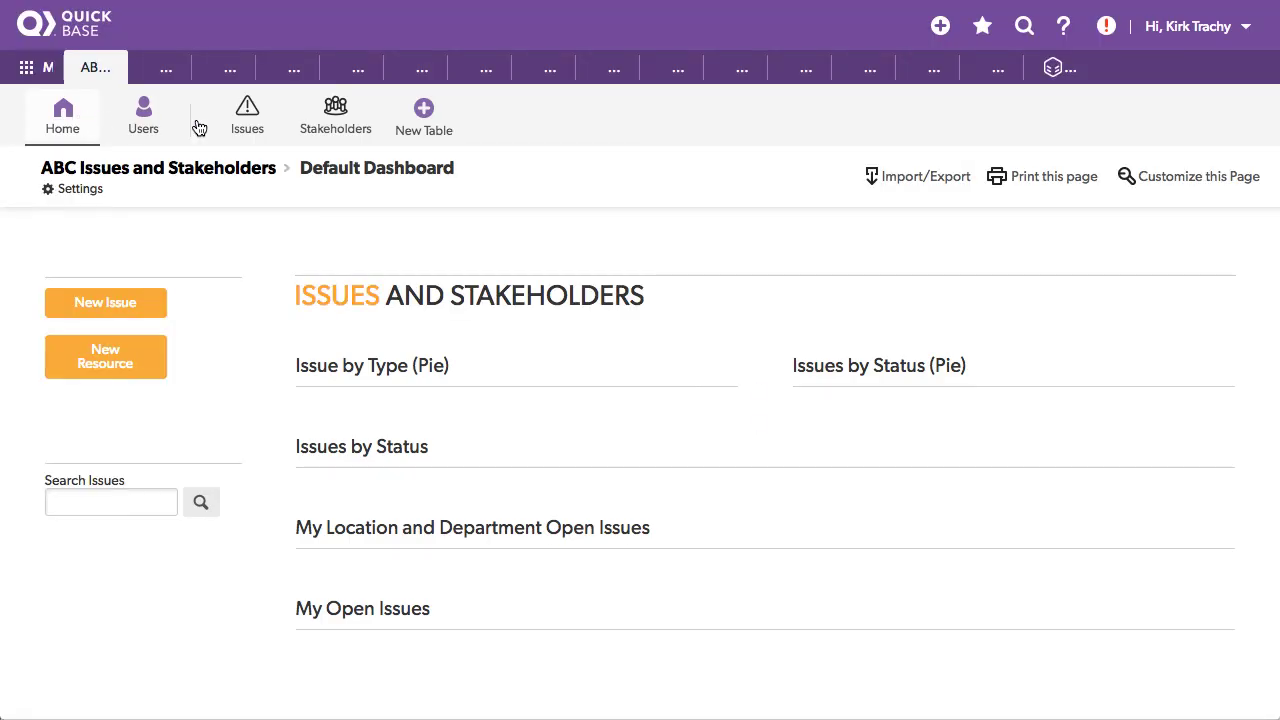